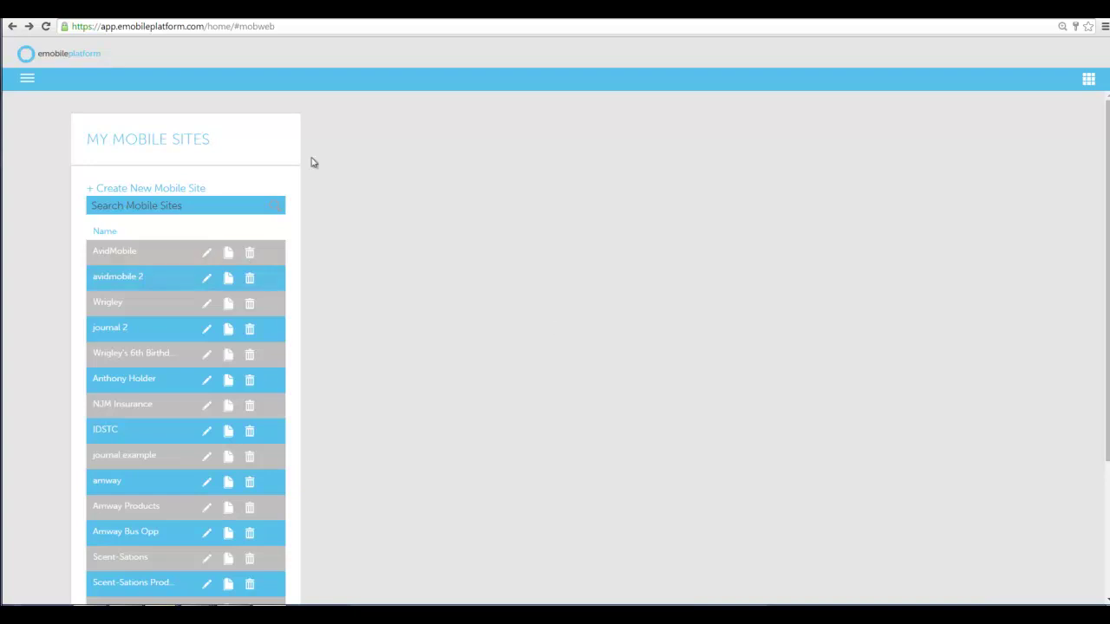
Open the Wrigley site for editing, signing back in after the session timeout.
click(278, 298)
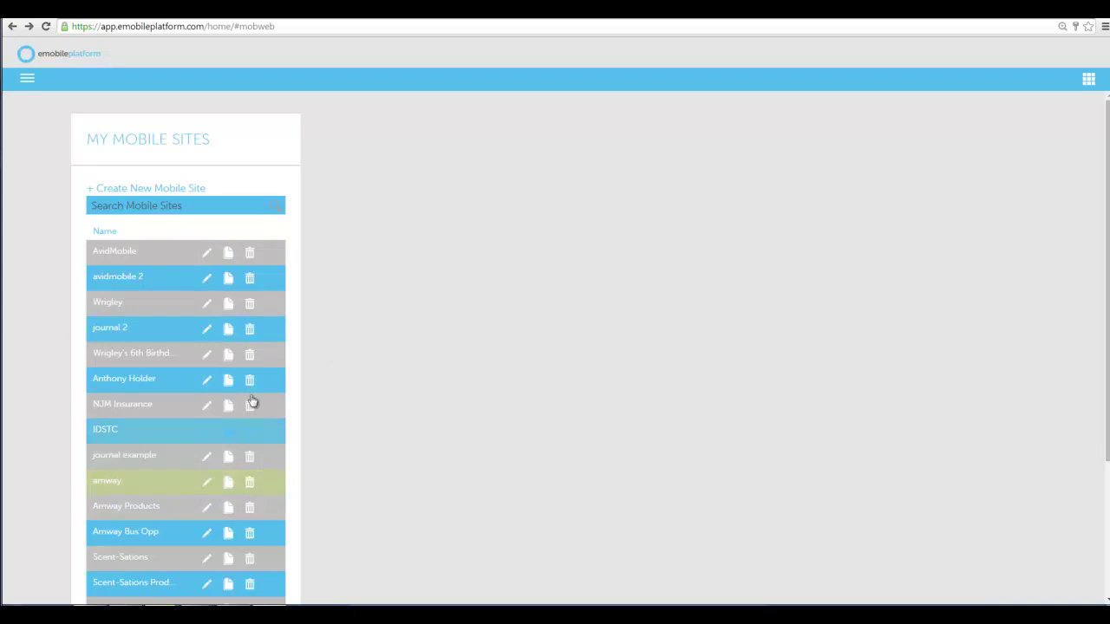
click(209, 304)
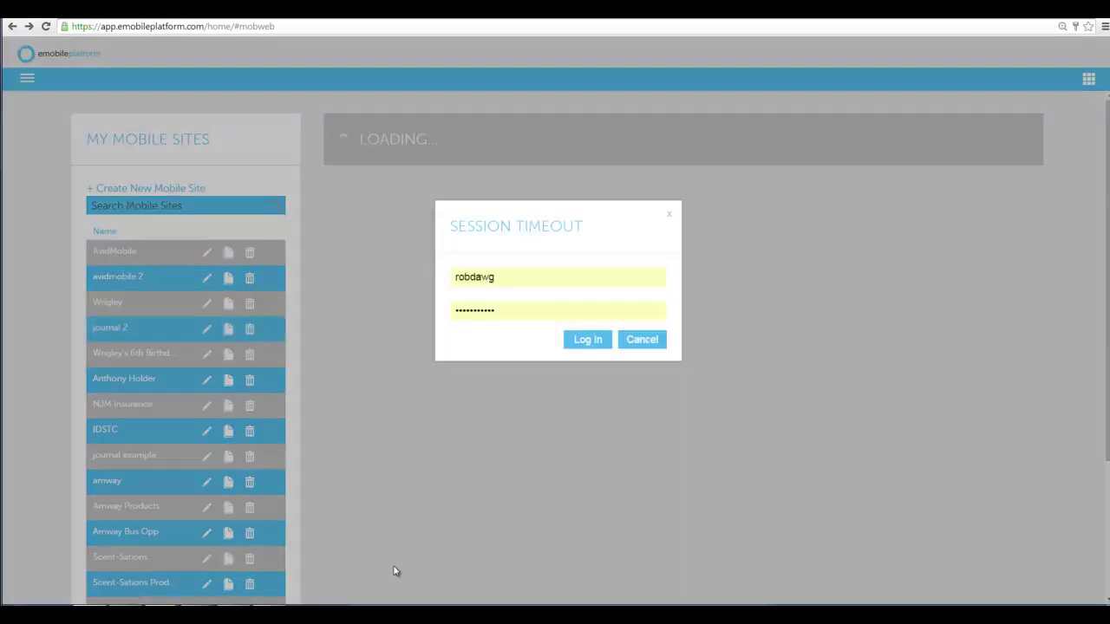
click(590, 341)
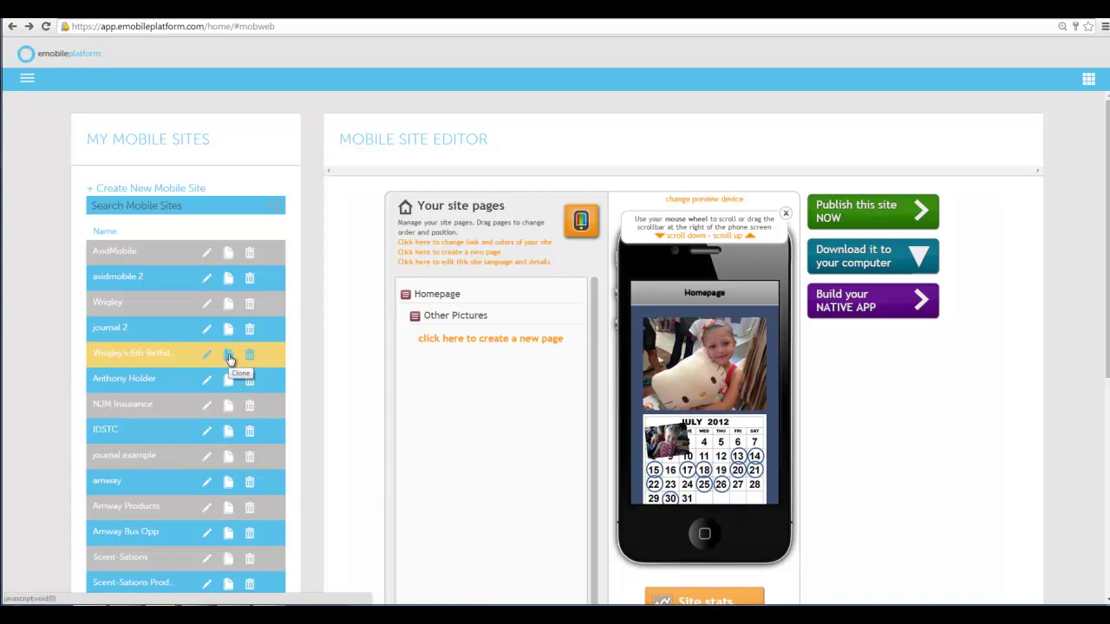
click(230, 357)
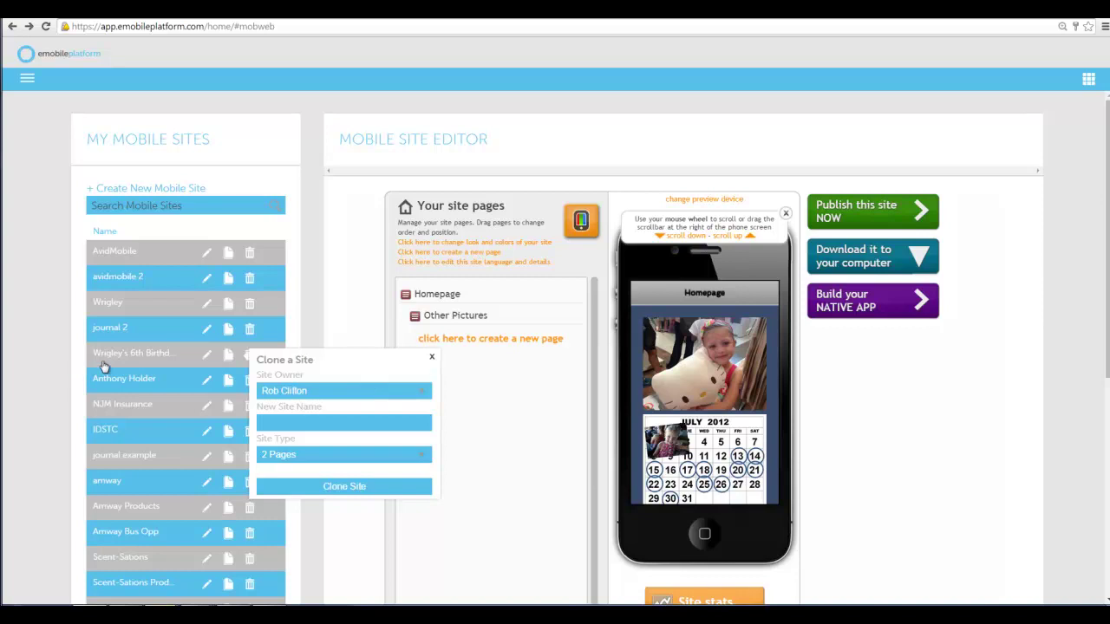
click(208, 284)
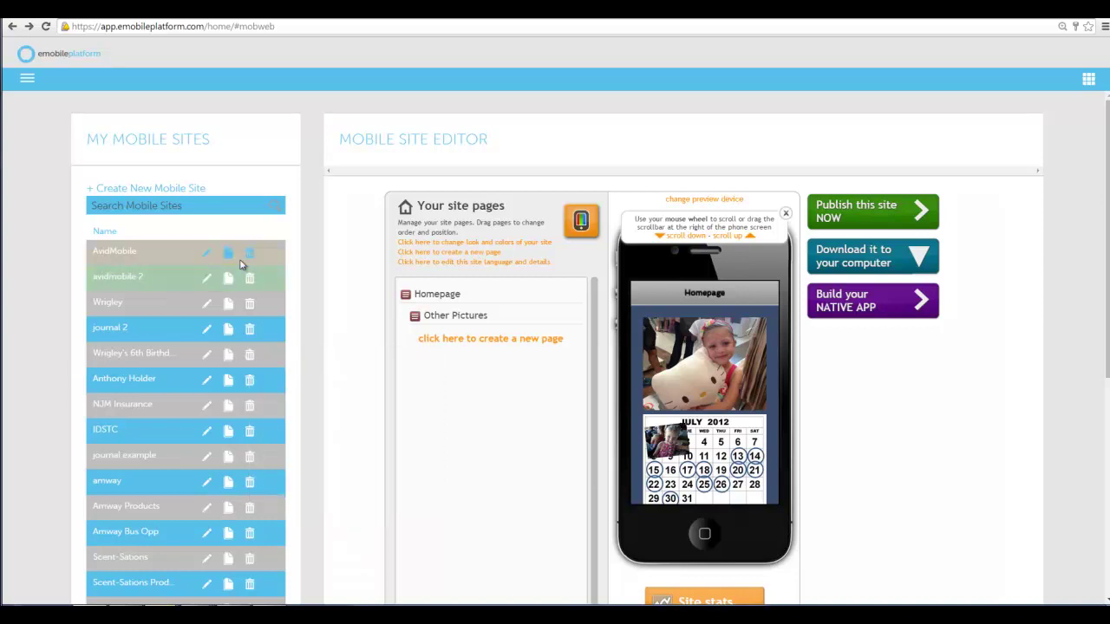
click(249, 256)
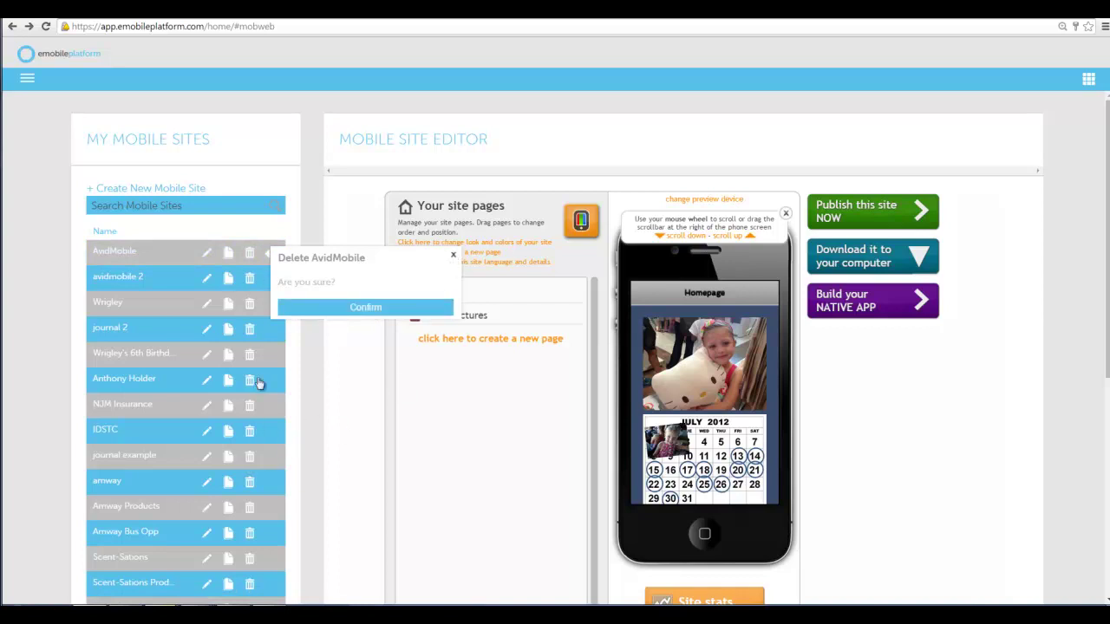
click(285, 469)
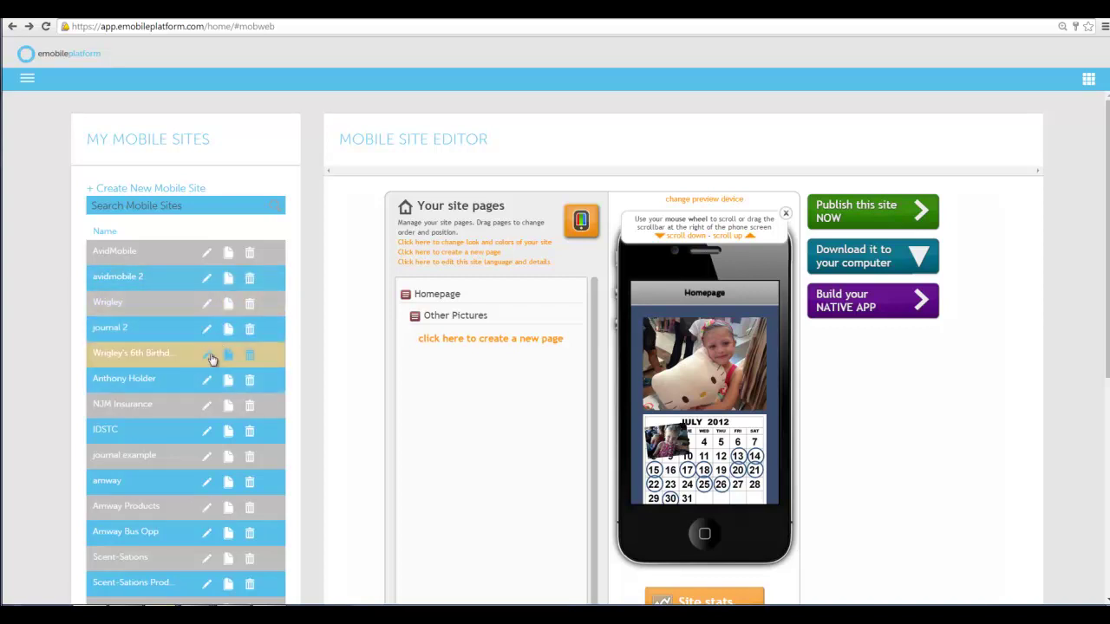
Go to the Kiosks list under Tools, then expand the Accounts & Settings options.
click(29, 78)
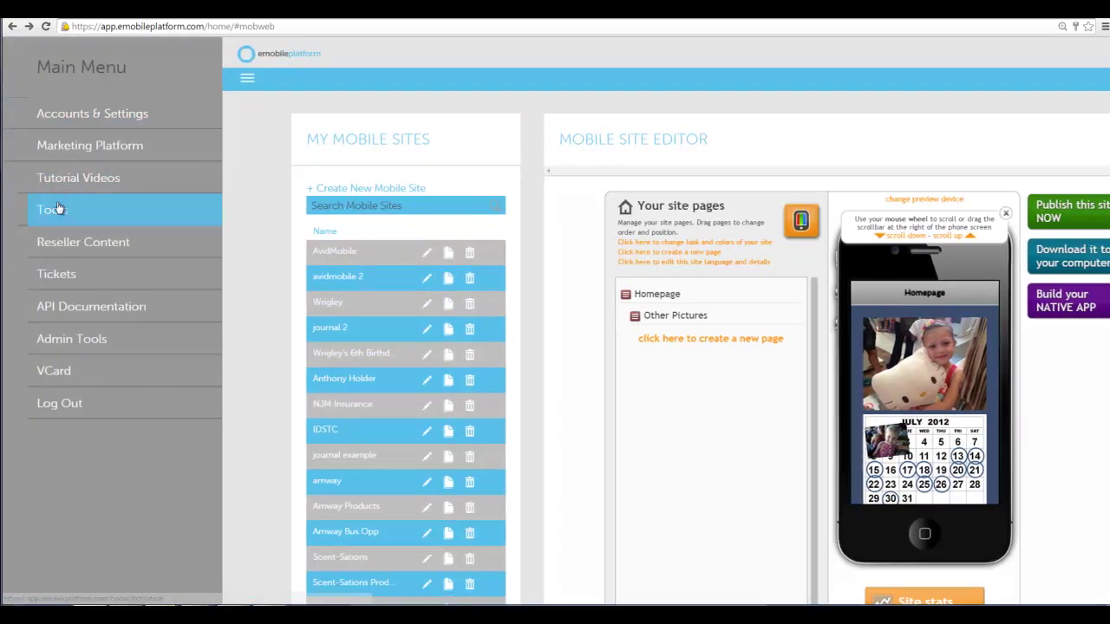
click(54, 209)
click(80, 156)
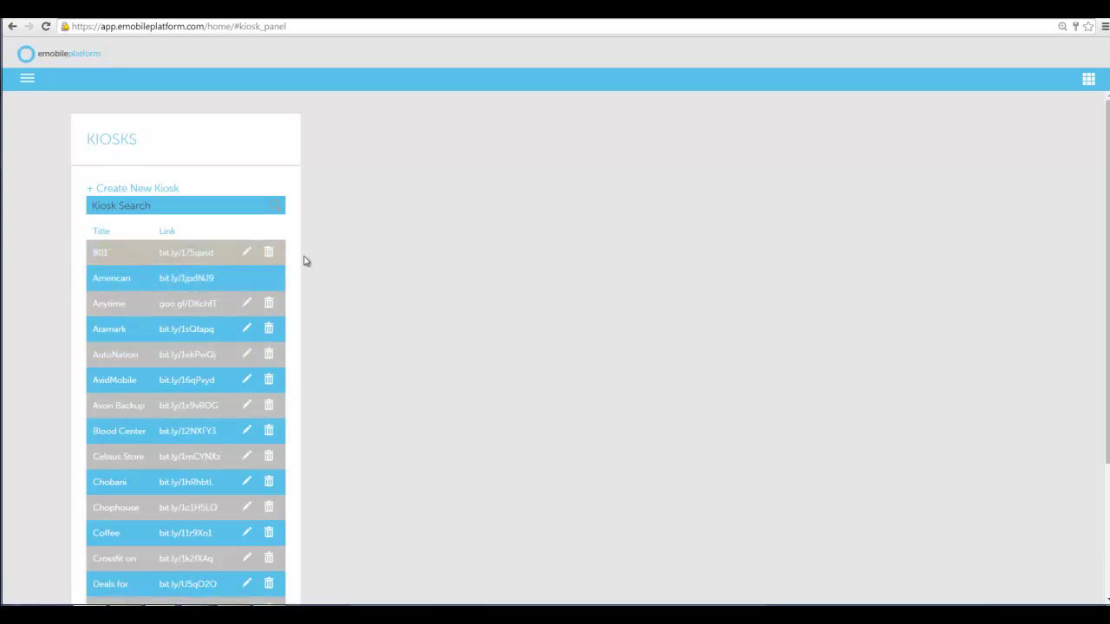
click(27, 83)
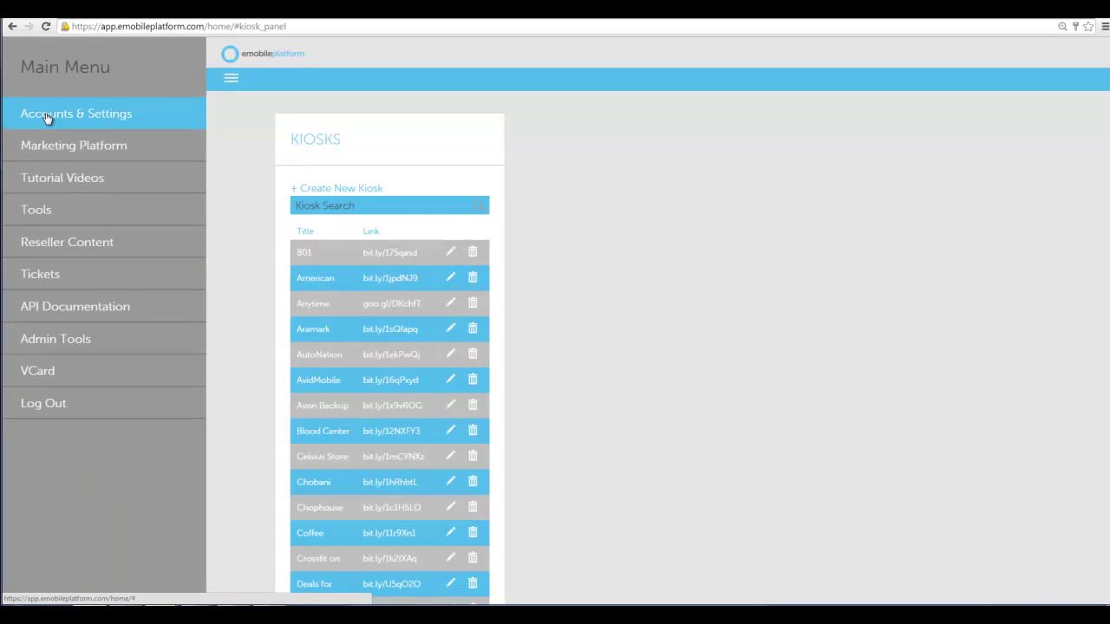
click(48, 118)
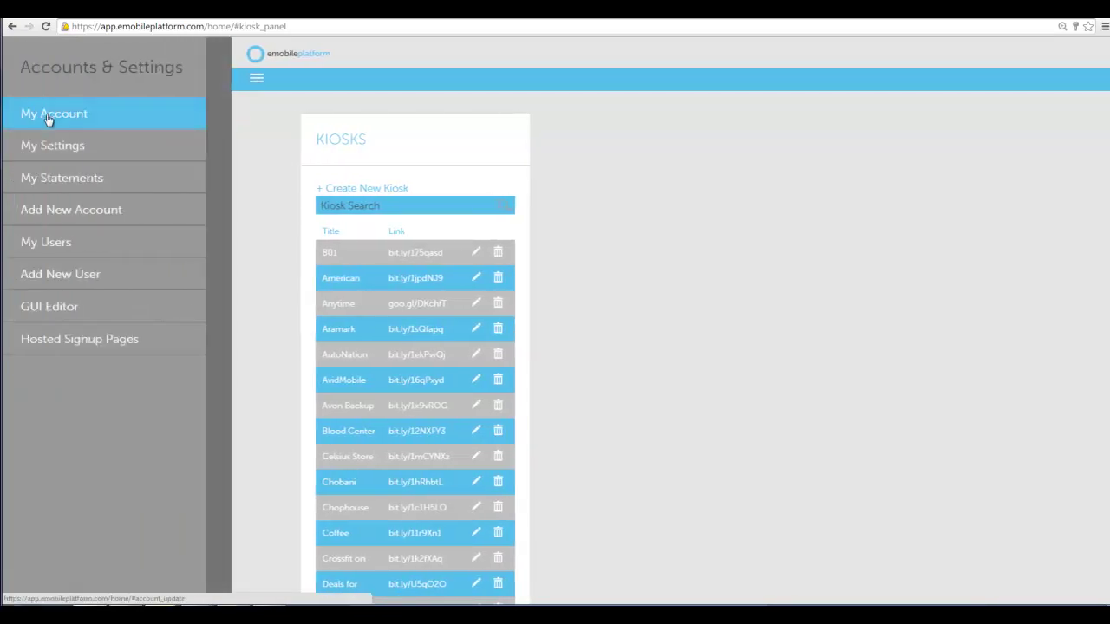
Start a new hosted signup plan named 'Silver Plan' with account type Client.
click(75, 344)
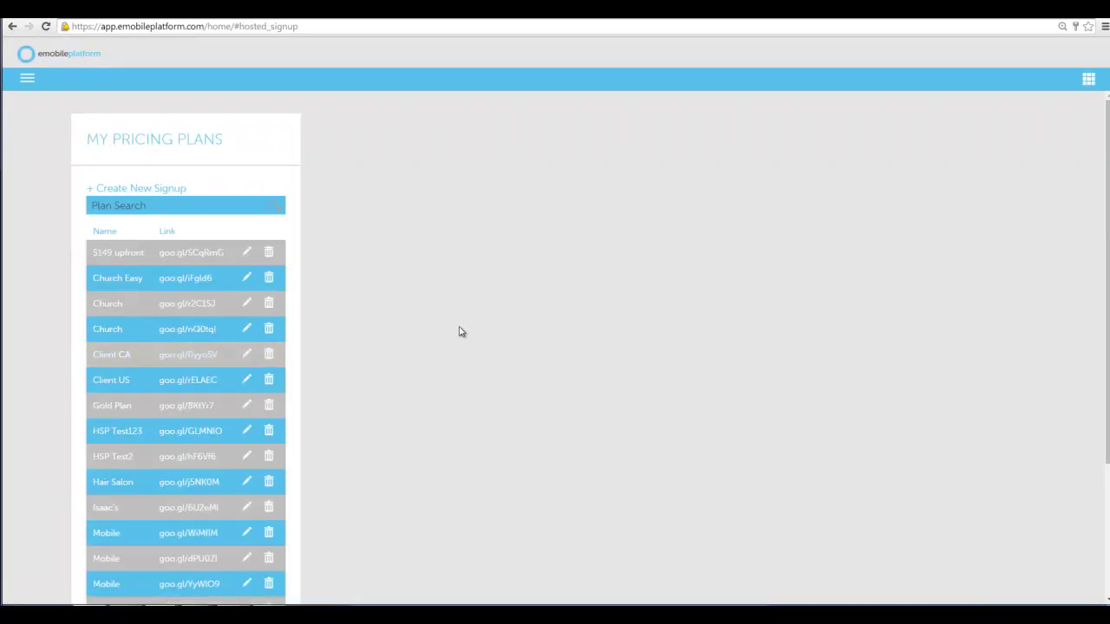
click(164, 189)
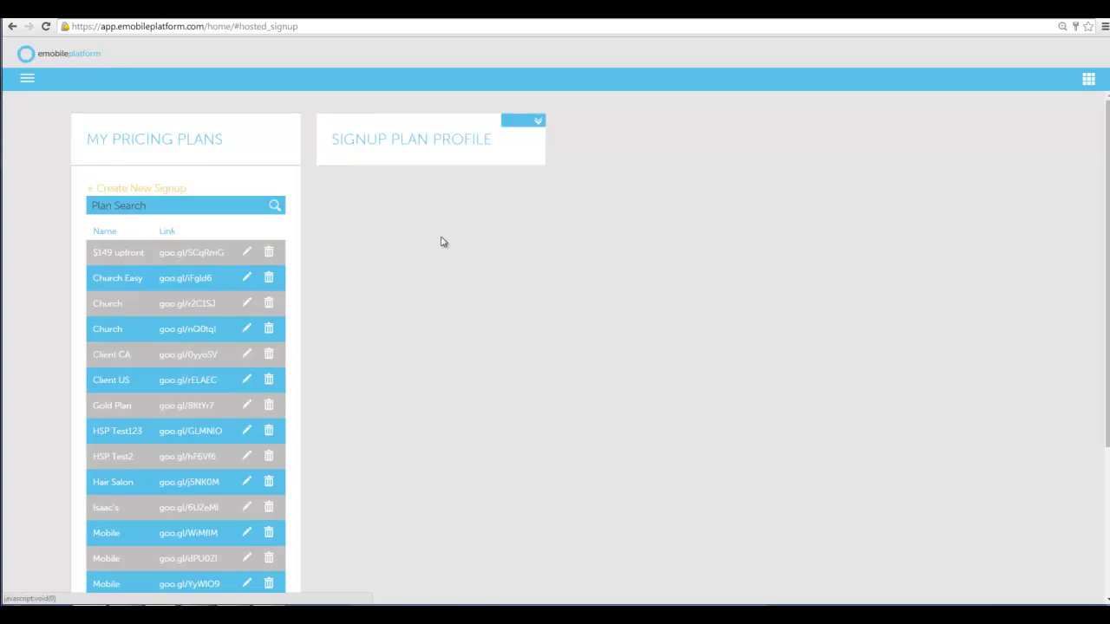
click(527, 122)
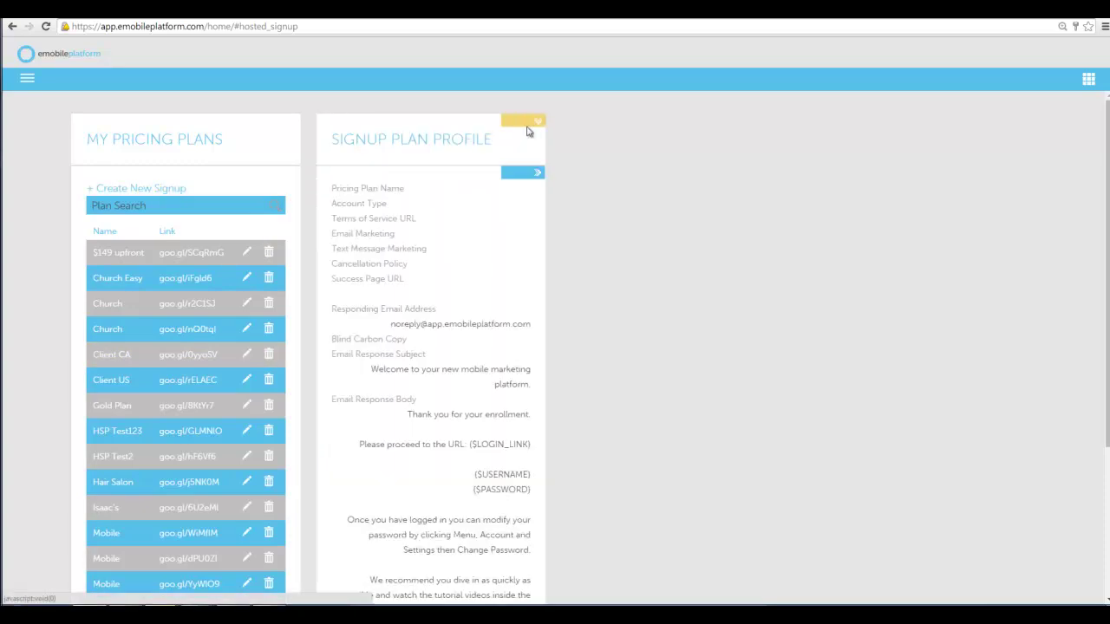
click(525, 173)
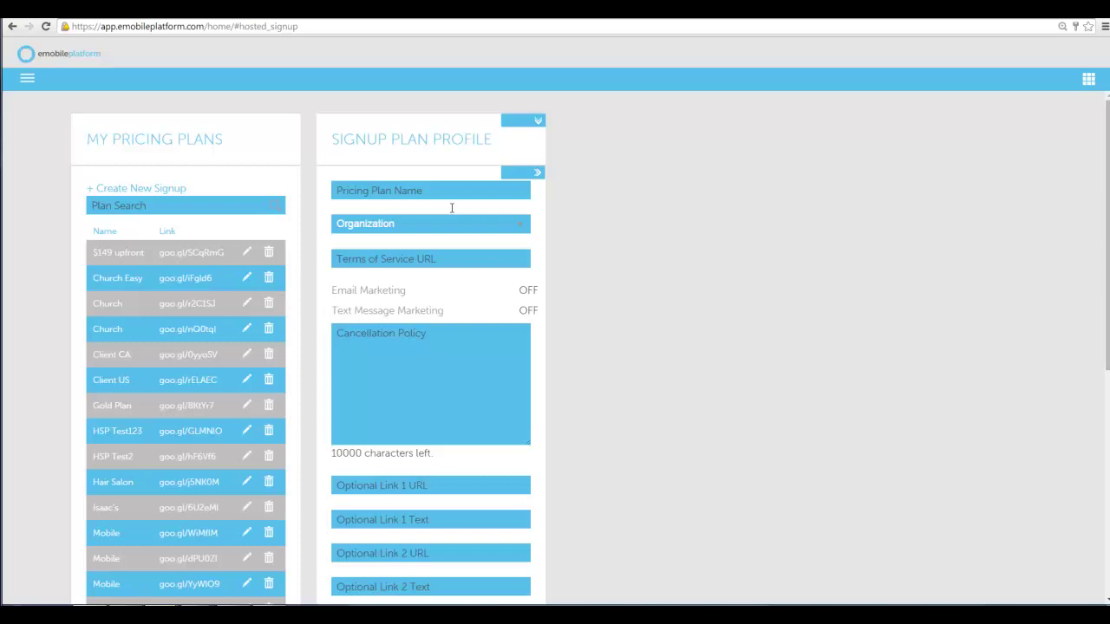
text(S)
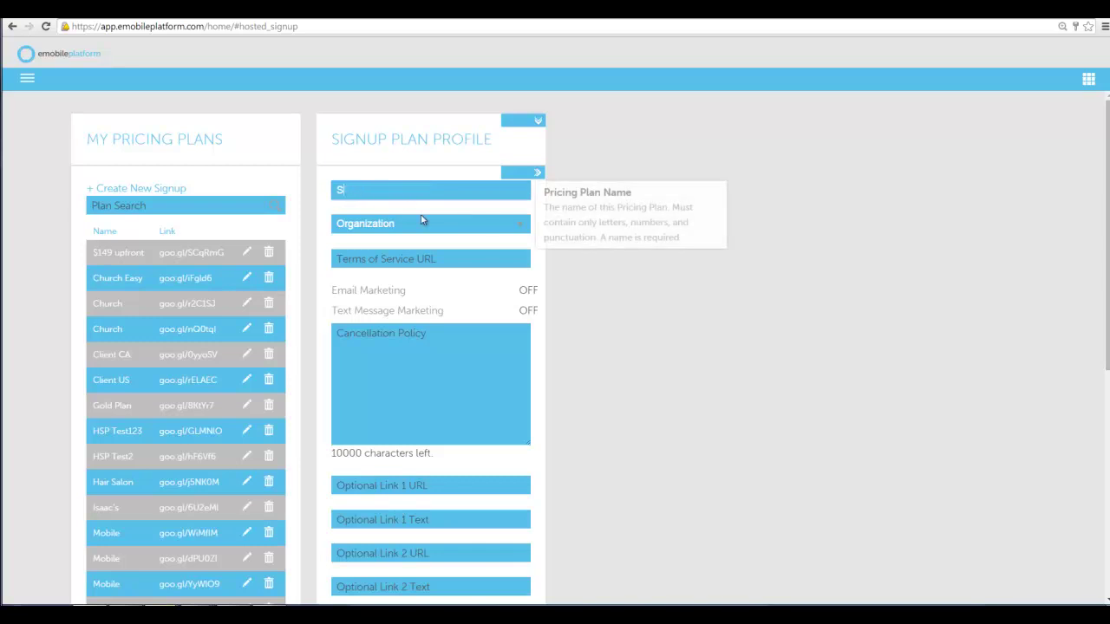
text(ilver Plan)
click(423, 223)
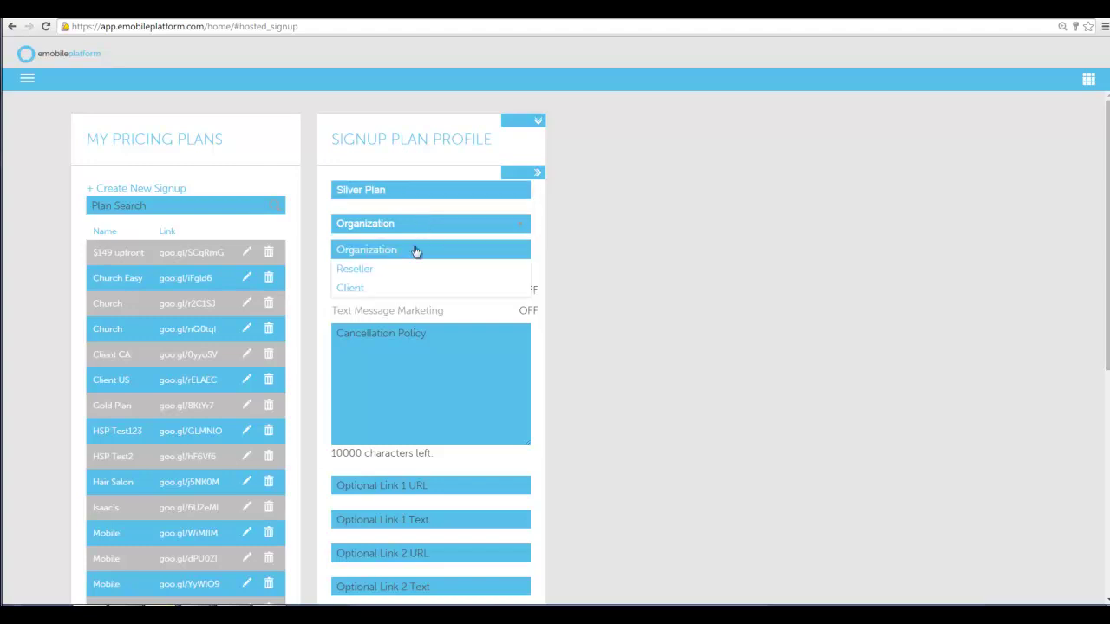
click(402, 287)
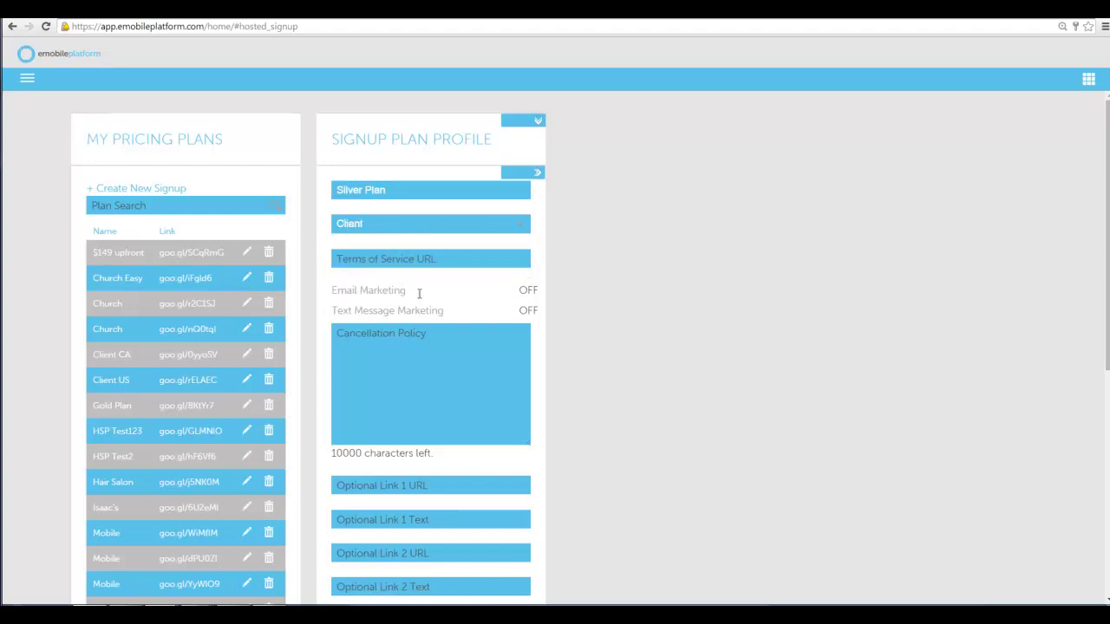
Turn on email and text message marketing, then edit the BCC address and enrollment email body.
scroll(531, 365, down, 4)
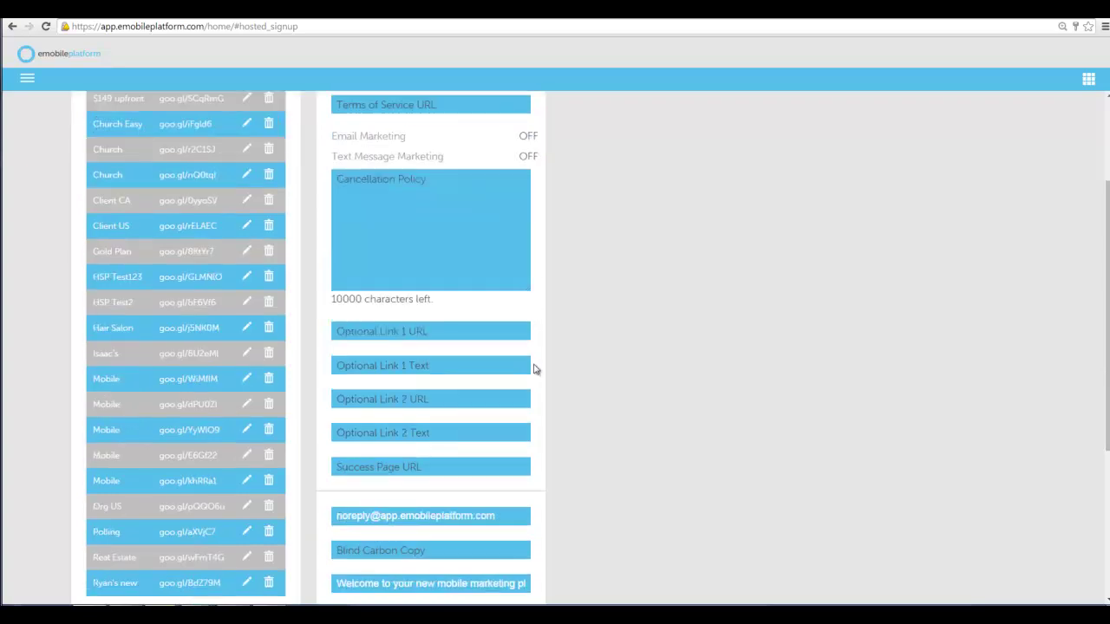
scroll(533, 337, up, 3)
click(527, 251)
click(528, 272)
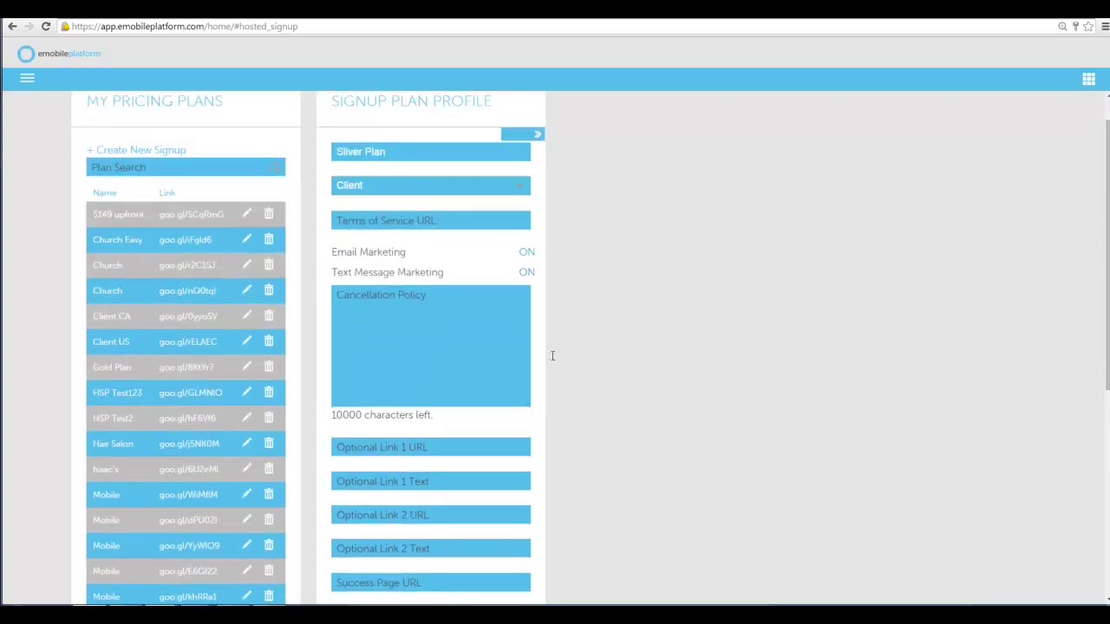
scroll(532, 371, down, 5)
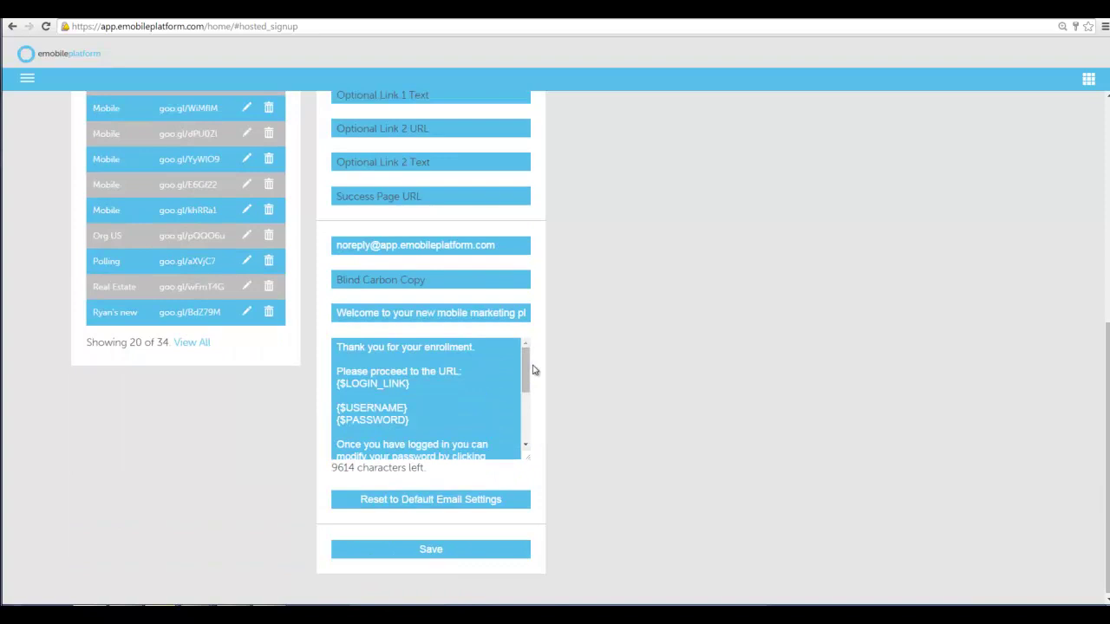
scroll(447, 391, up, 5)
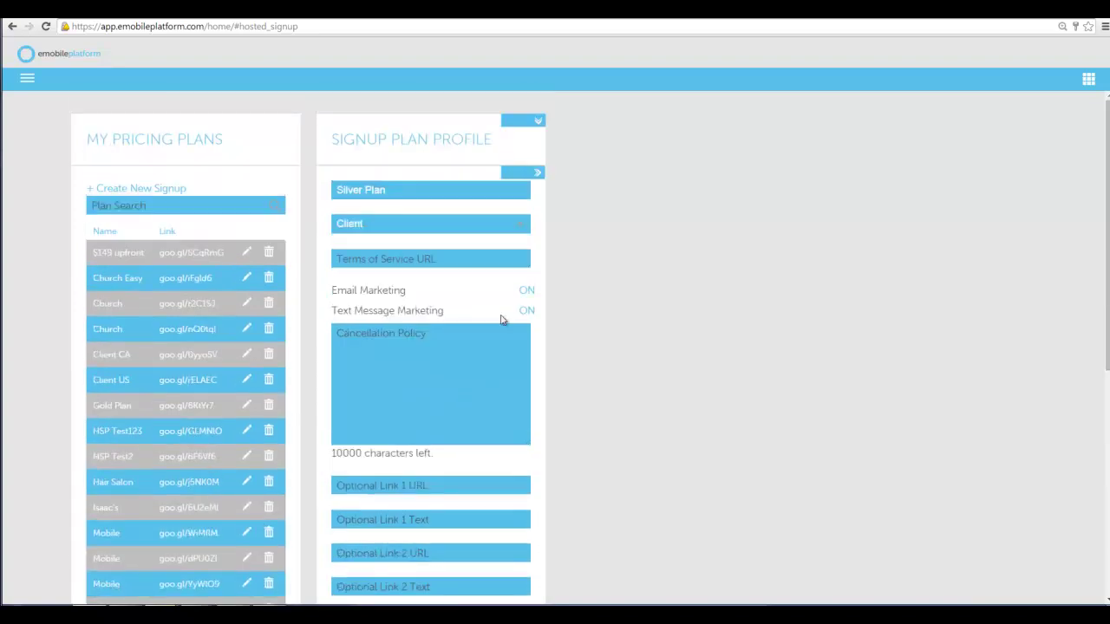
scroll(446, 366, down, 5)
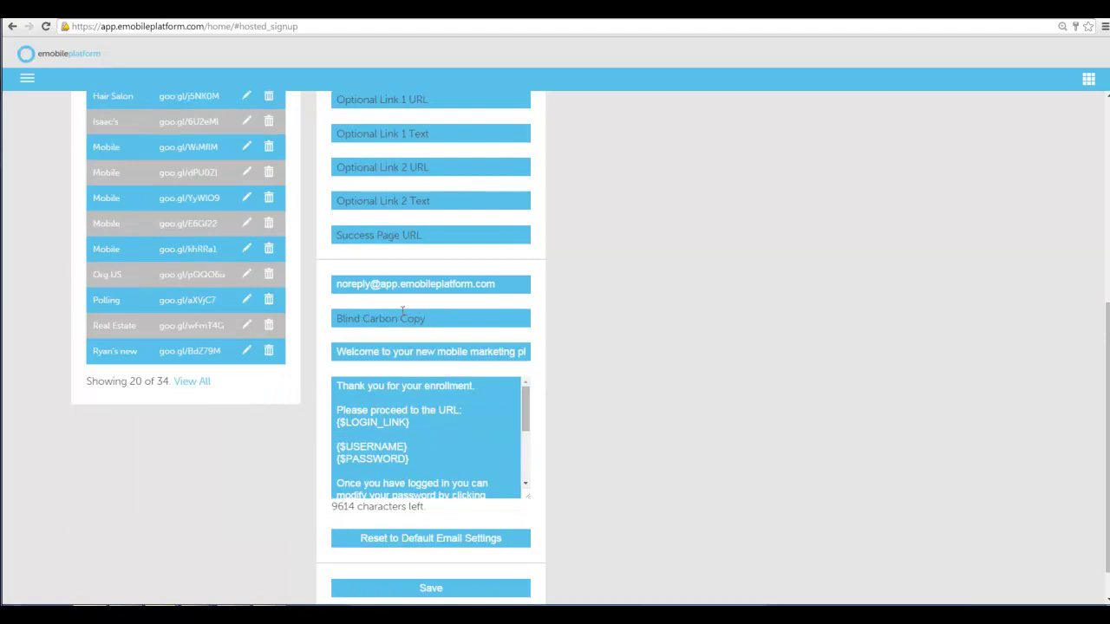
click(403, 318)
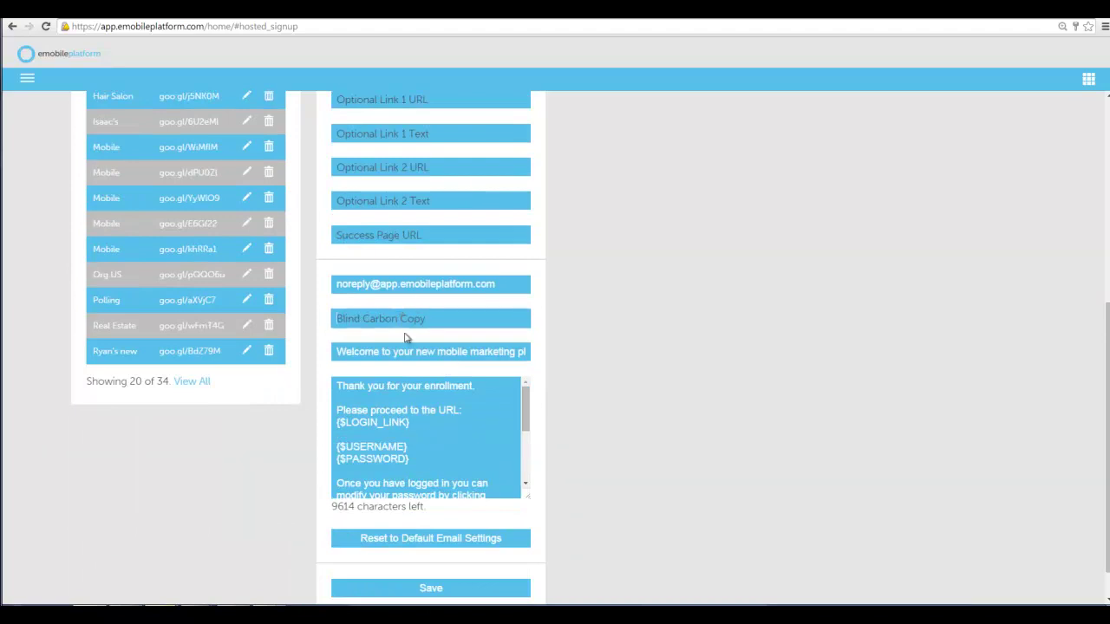
click(460, 476)
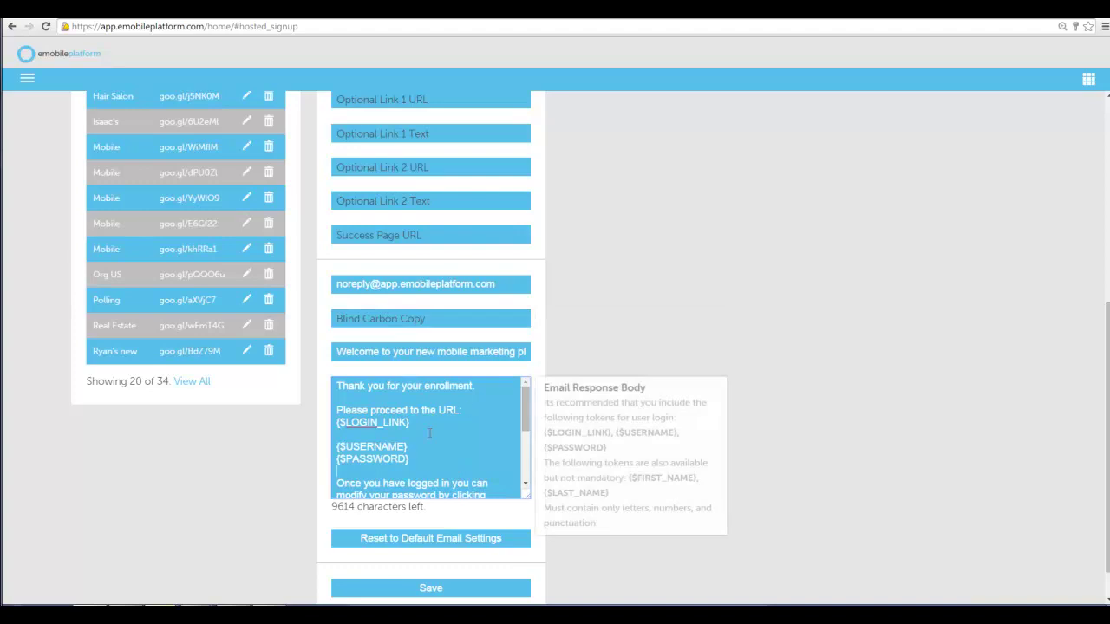
scroll(428, 444, up, 2)
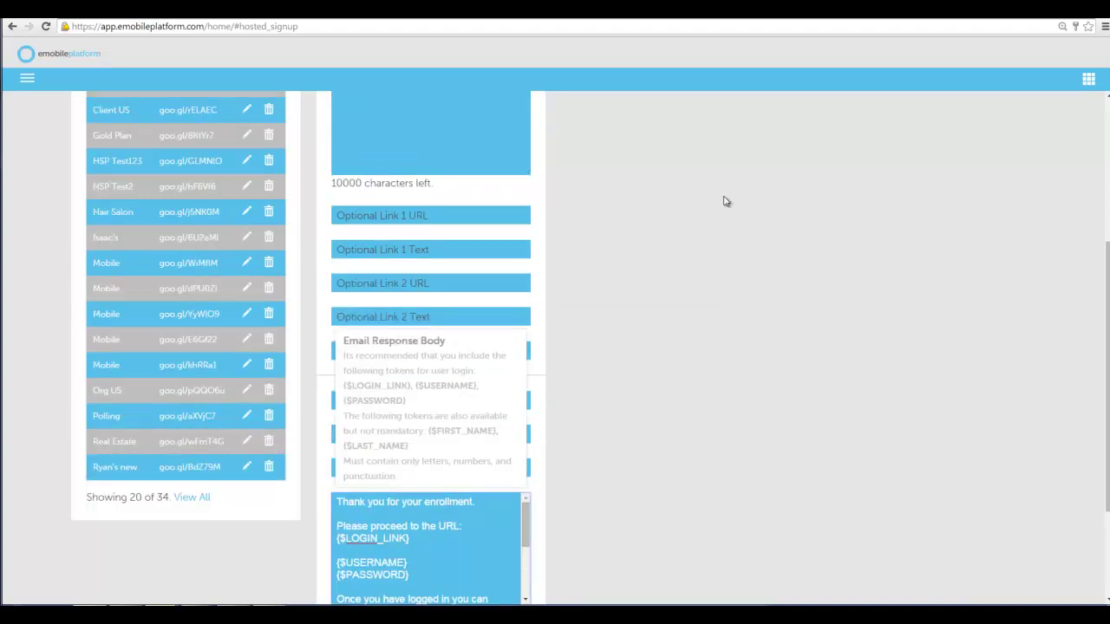
Load the Isaac's Enrollment plan for editing and return to the top of the page.
click(247, 237)
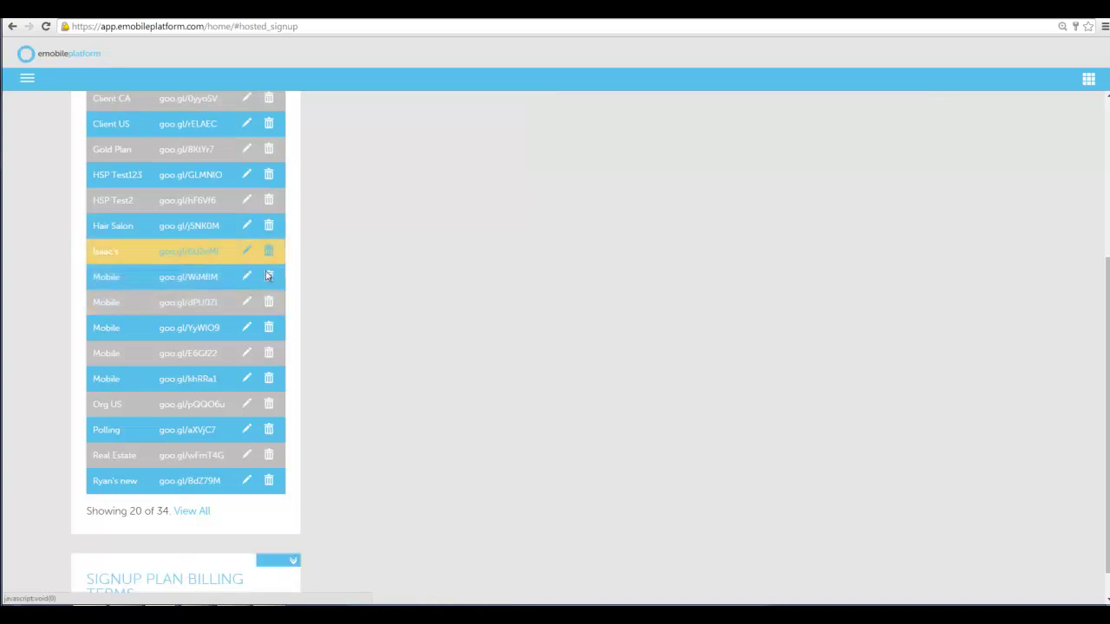
scroll(409, 430, up, 2)
scroll(408, 430, up, 1)
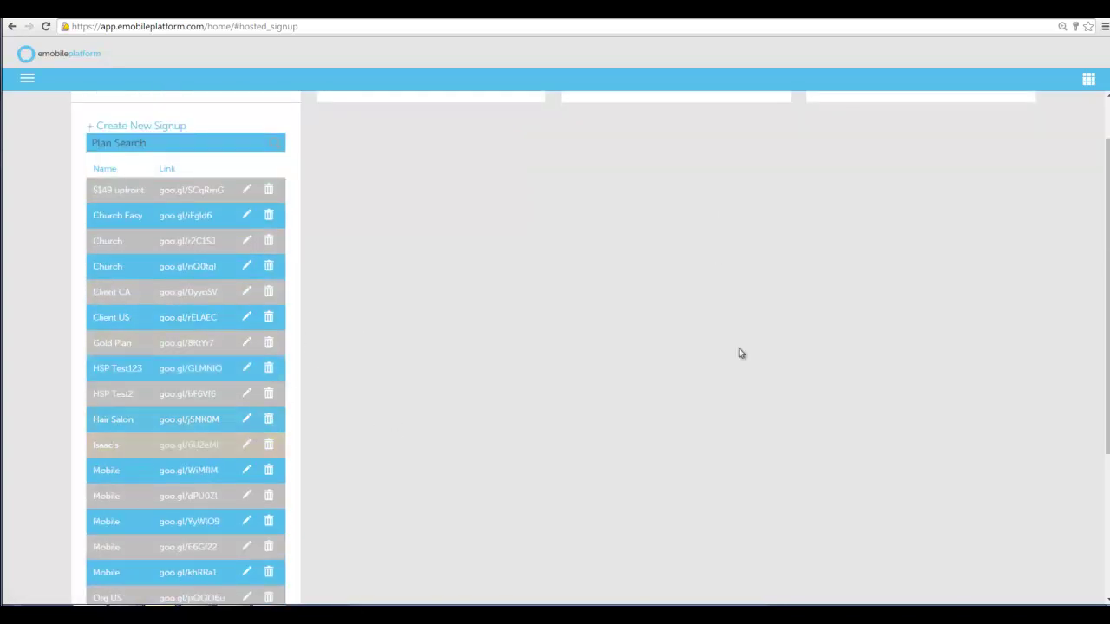
scroll(692, 361, up, 1)
click(530, 123)
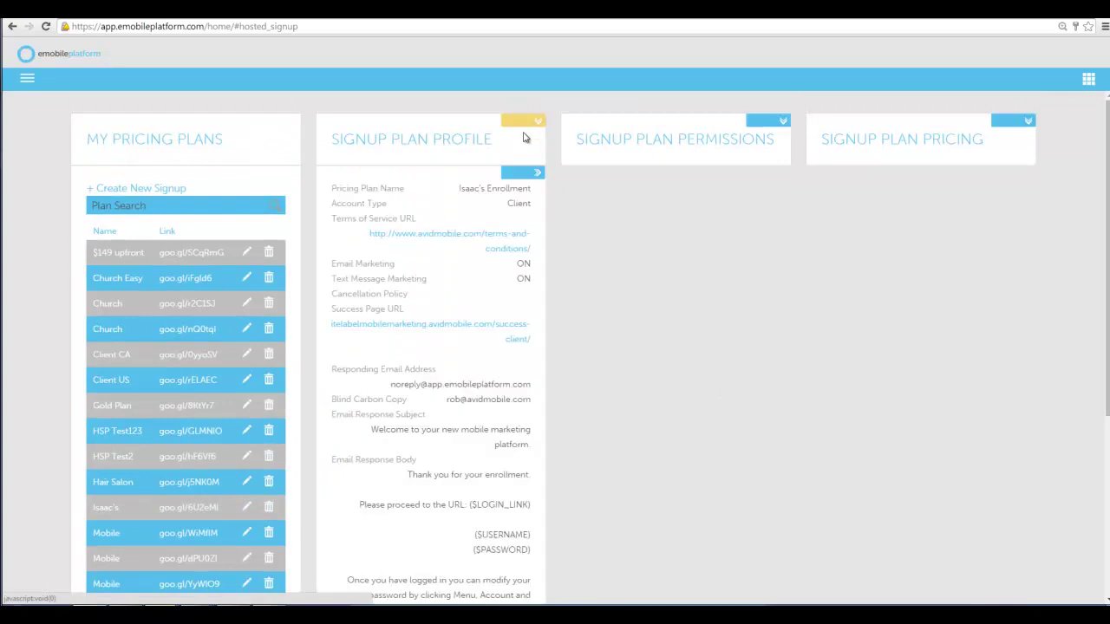
click(511, 171)
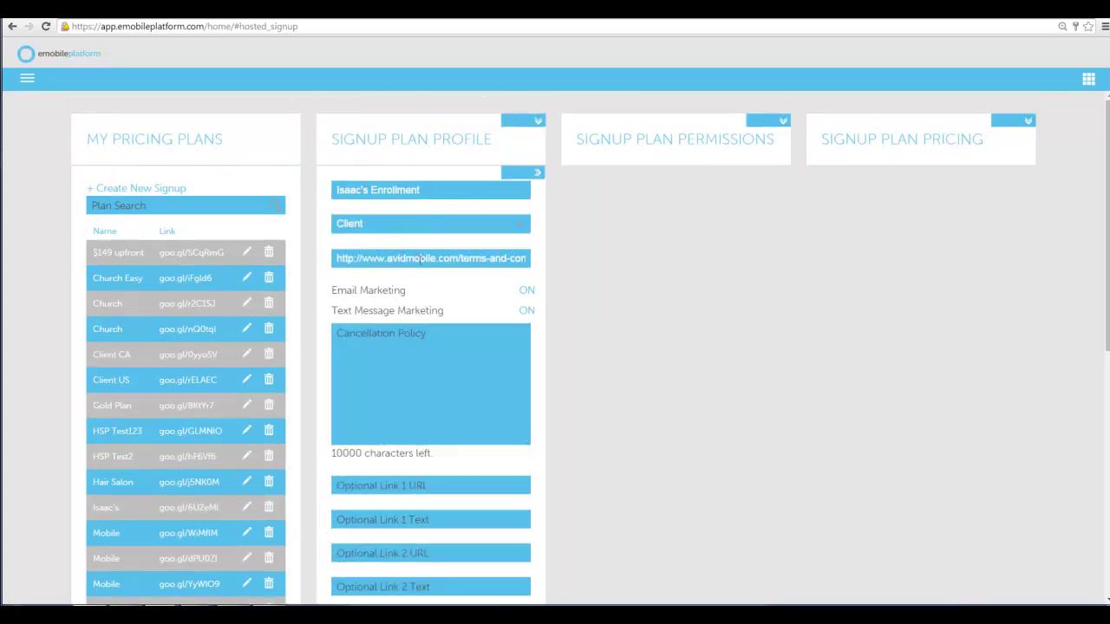
scroll(478, 353, down, 2)
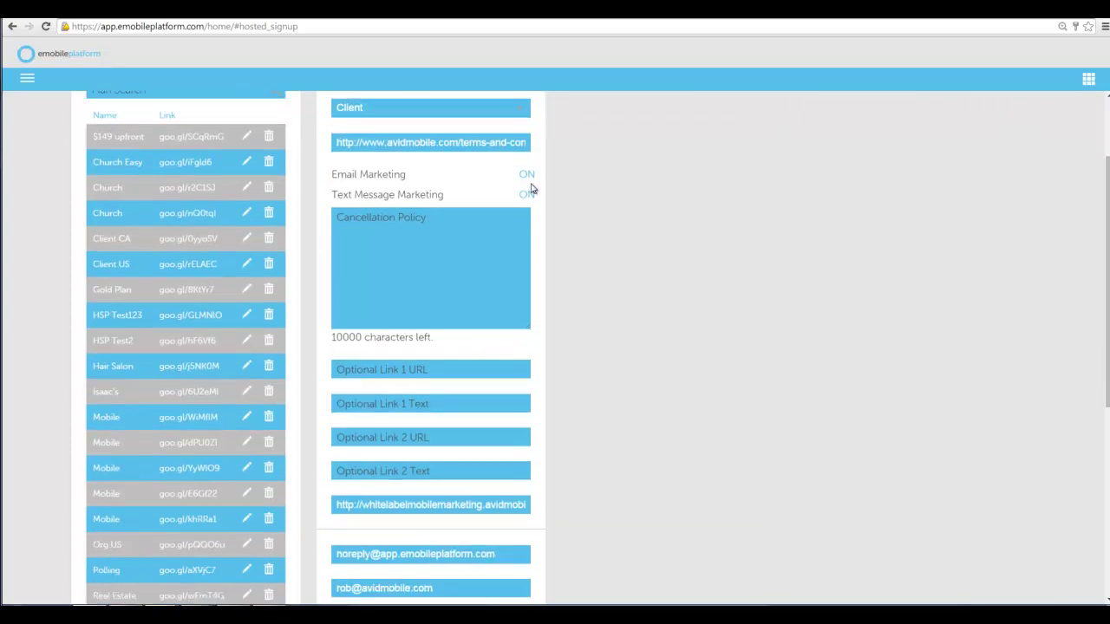
scroll(527, 370, down, 4)
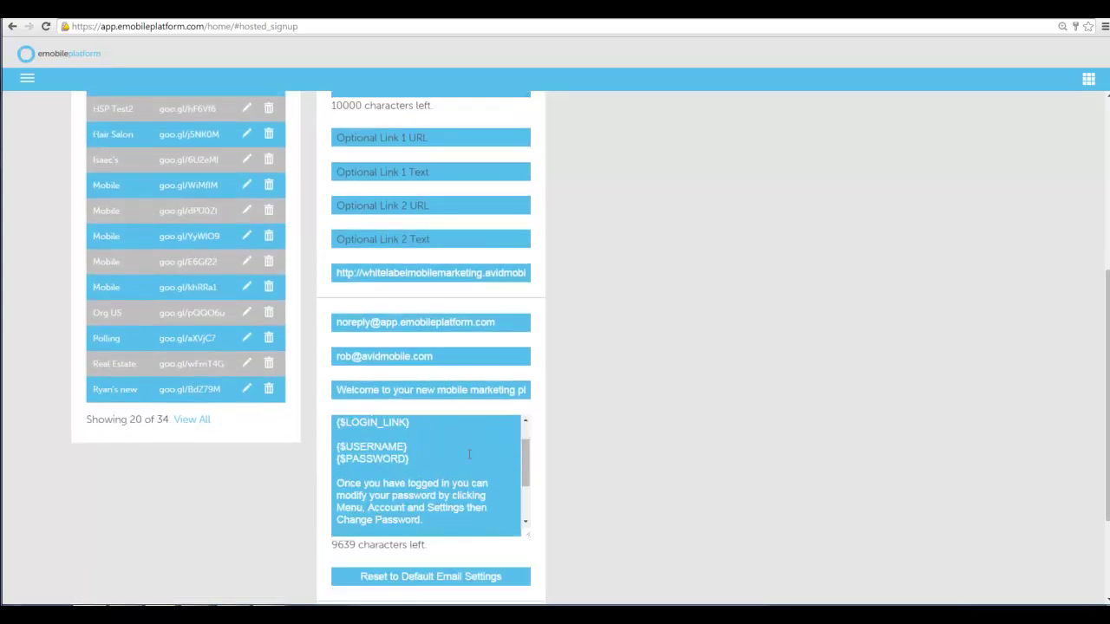
scroll(423, 495, up, 1)
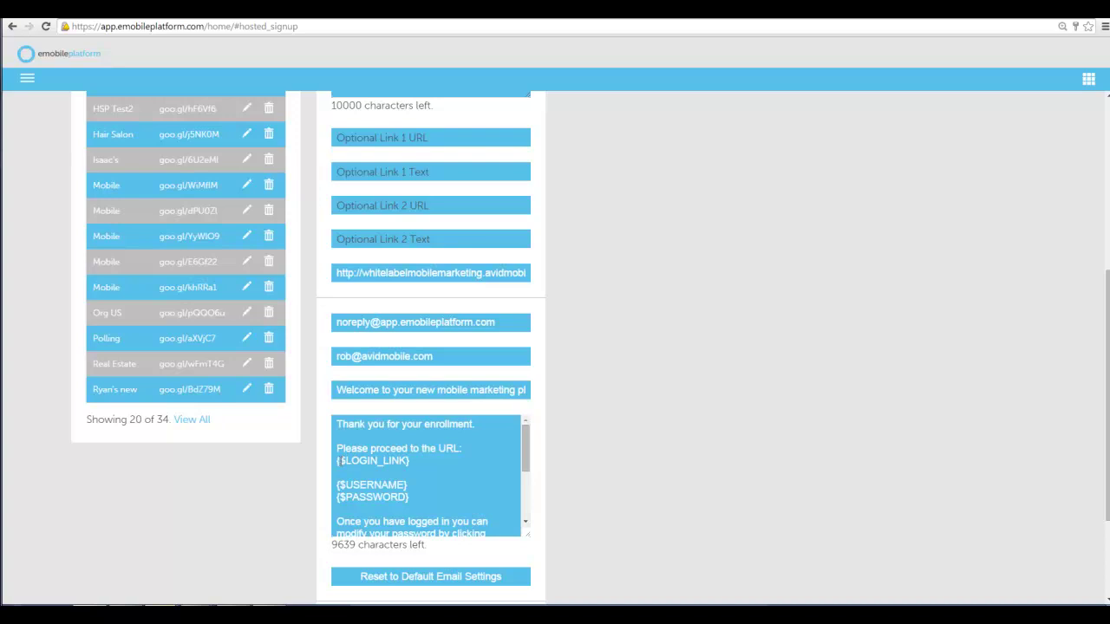
drag(339, 461, 405, 460)
click(392, 485)
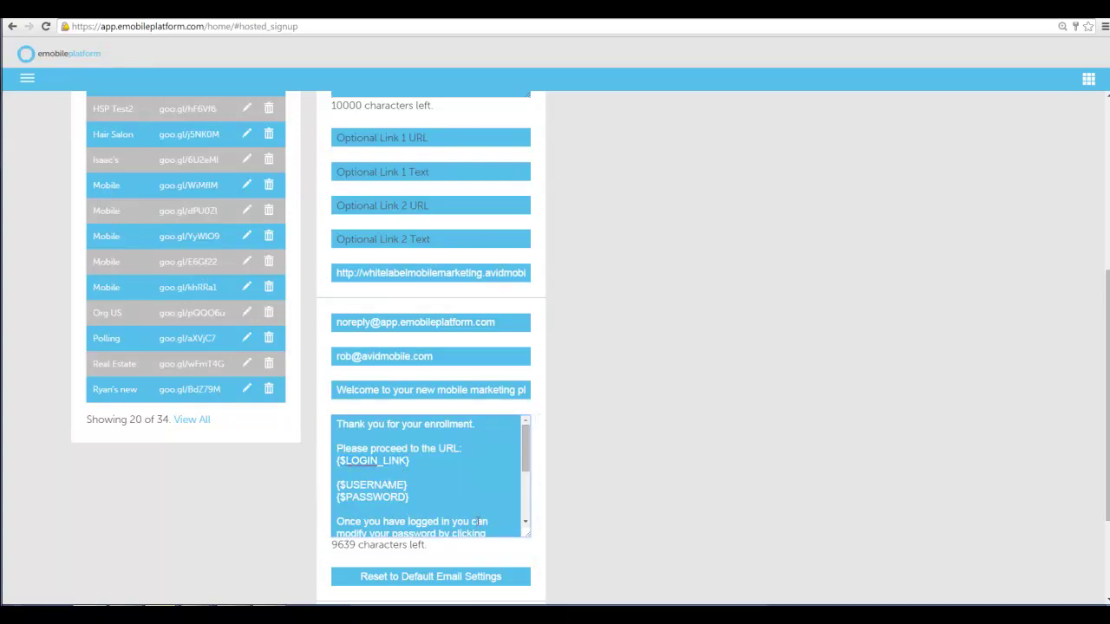
scroll(480, 522, up, 5)
Make the plan's permissions editable and turn off GUI Editor and Text2Screen.
click(756, 129)
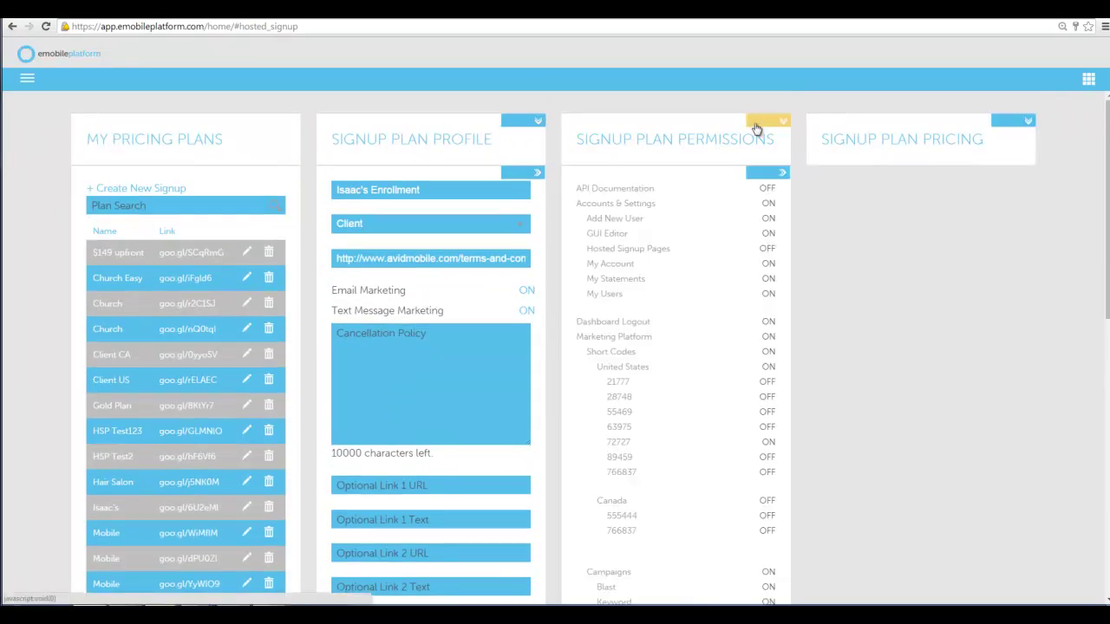
click(754, 173)
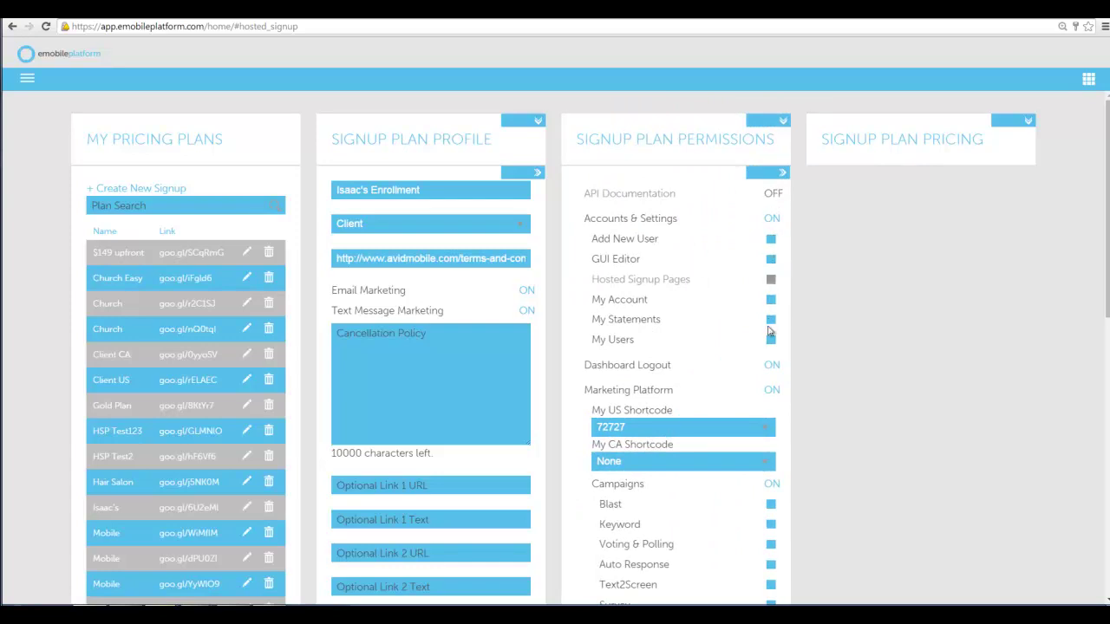
click(771, 261)
scroll(718, 326, down, 1)
scroll(718, 326, down, 1)
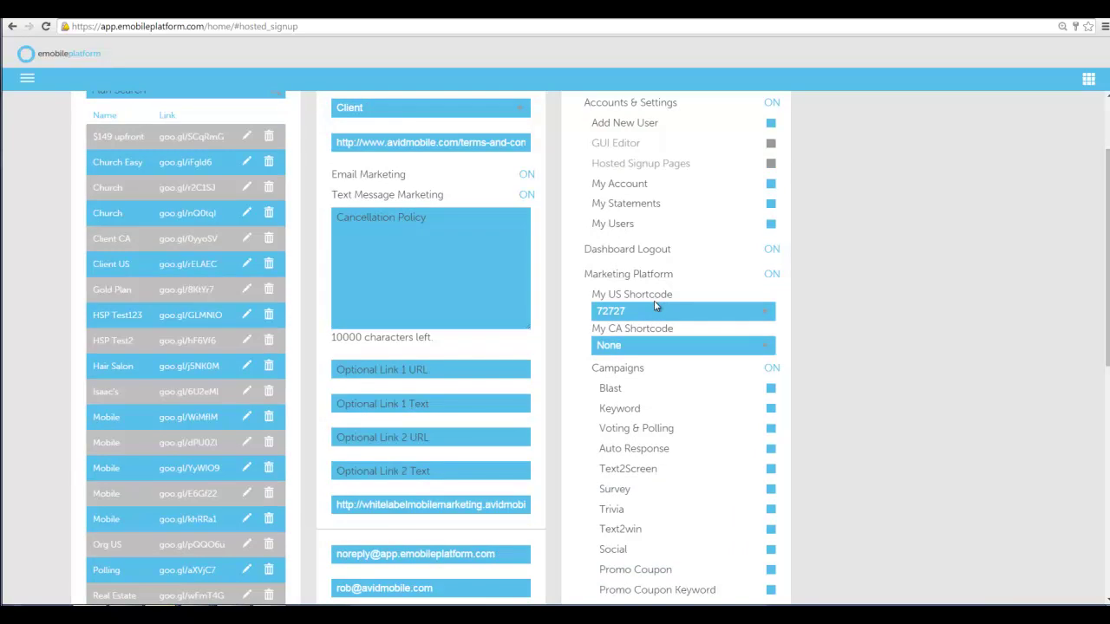
scroll(656, 306, down, 1)
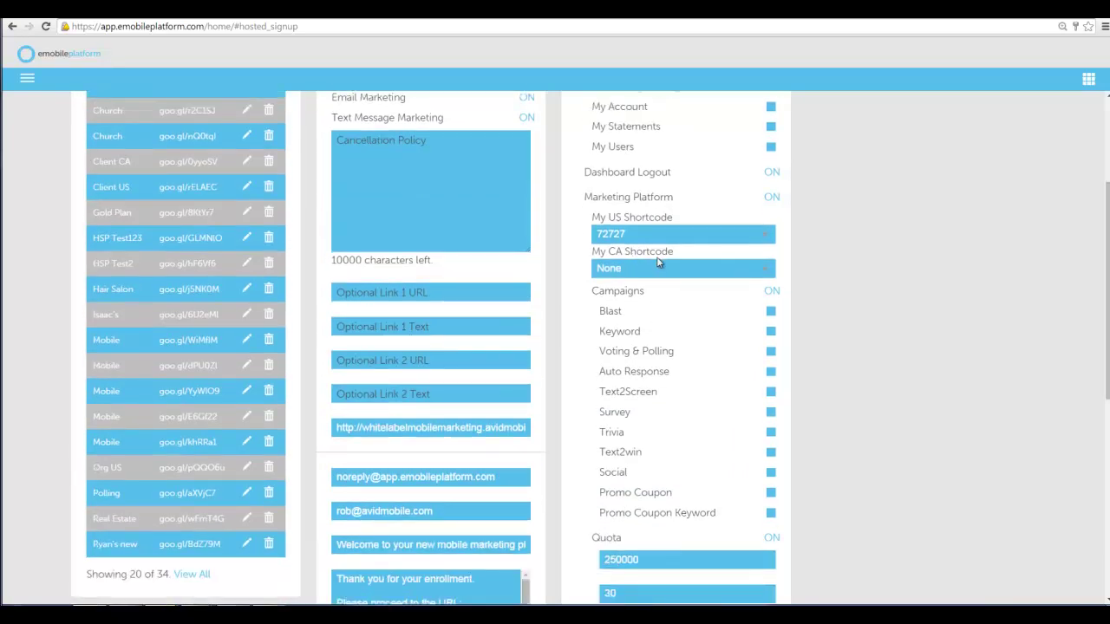
scroll(722, 345, down, 3)
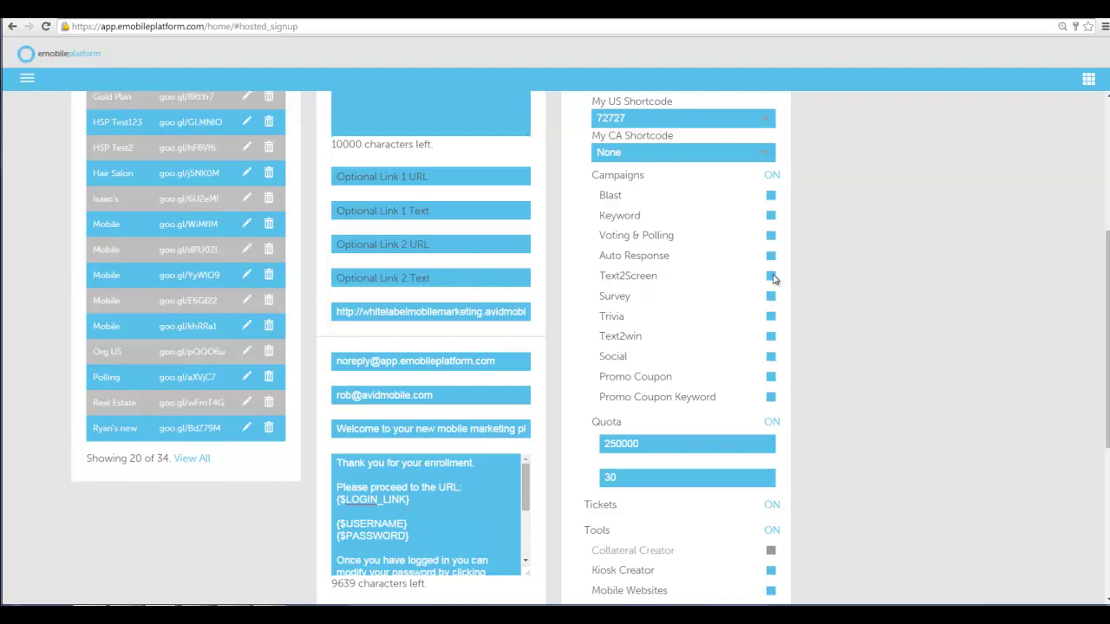
click(771, 276)
Leave Collateral Creator off and save the plan's permission settings.
scroll(736, 323, down, 7)
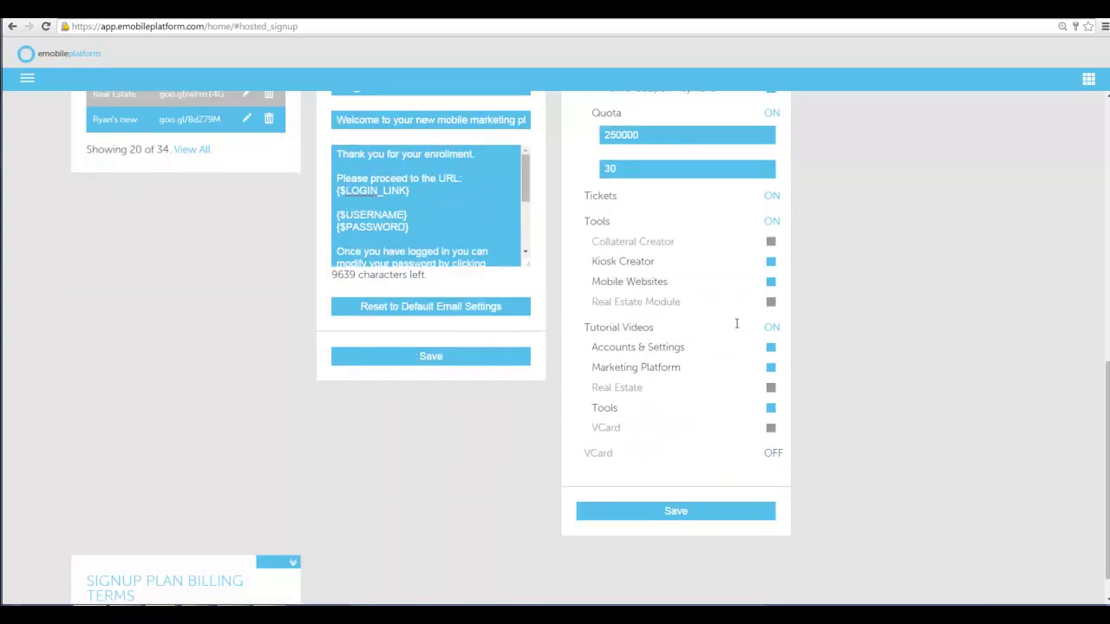
scroll(681, 369, down, 1)
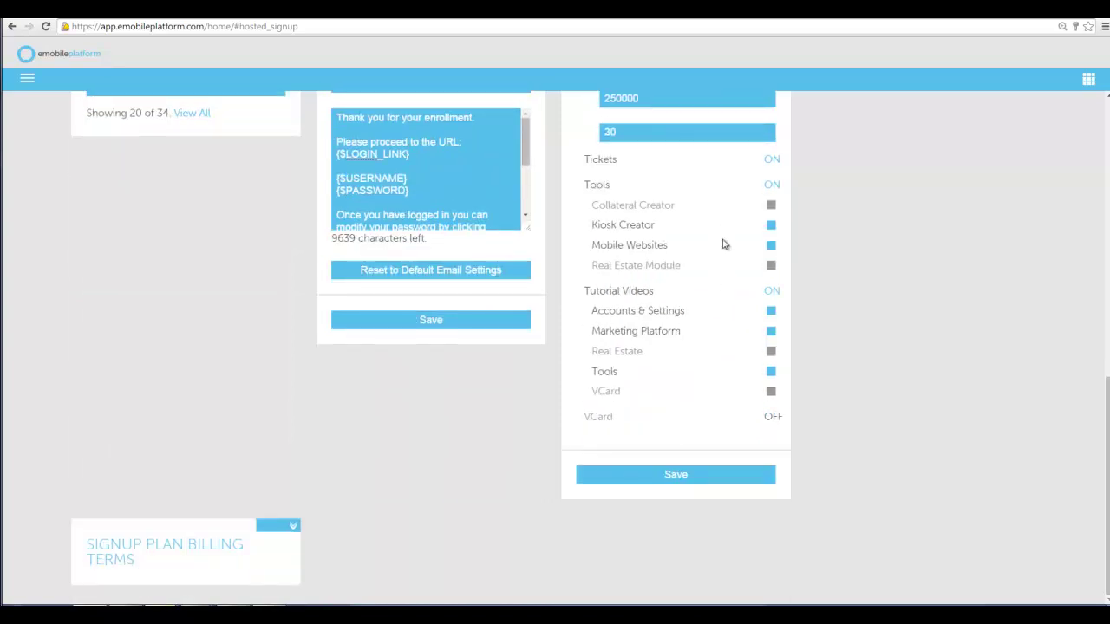
click(771, 206)
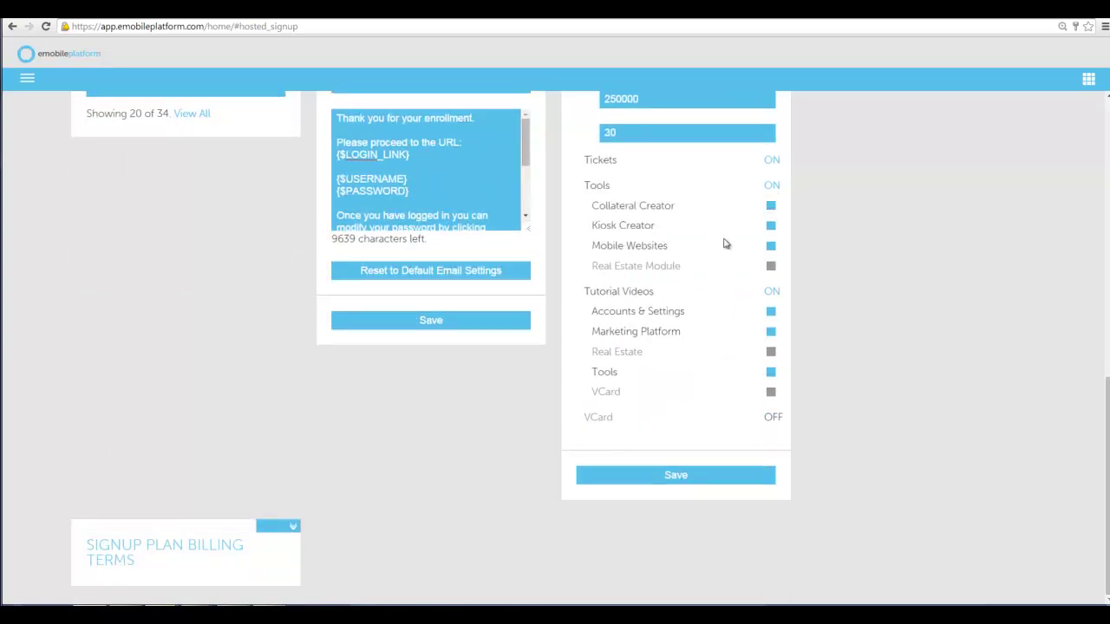
click(771, 206)
click(698, 483)
scroll(942, 458, up, 5)
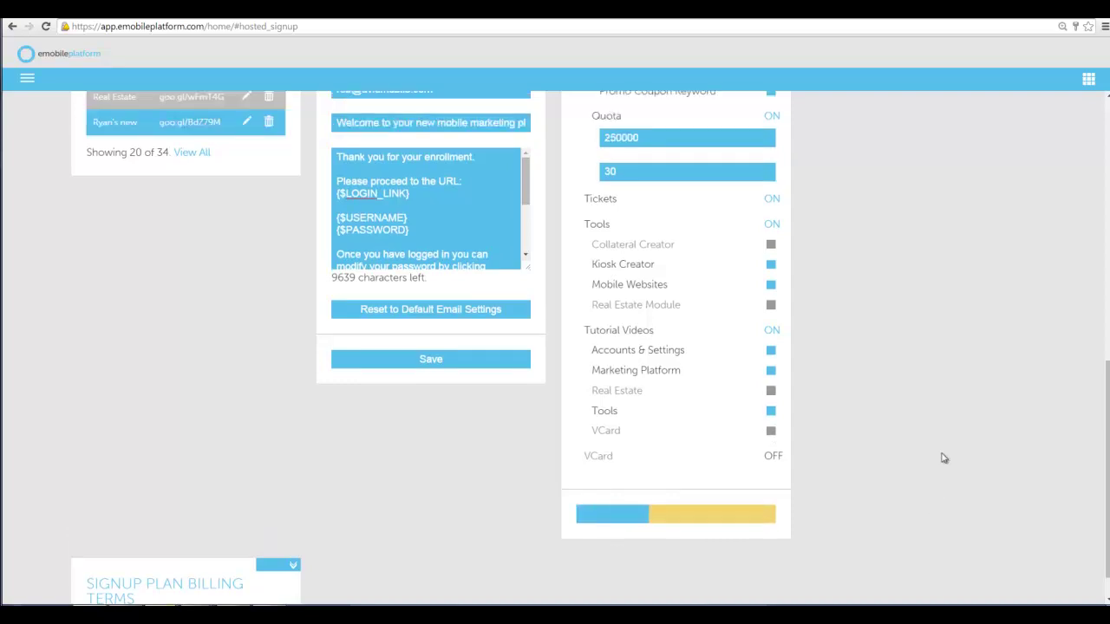
scroll(933, 475, up, 3)
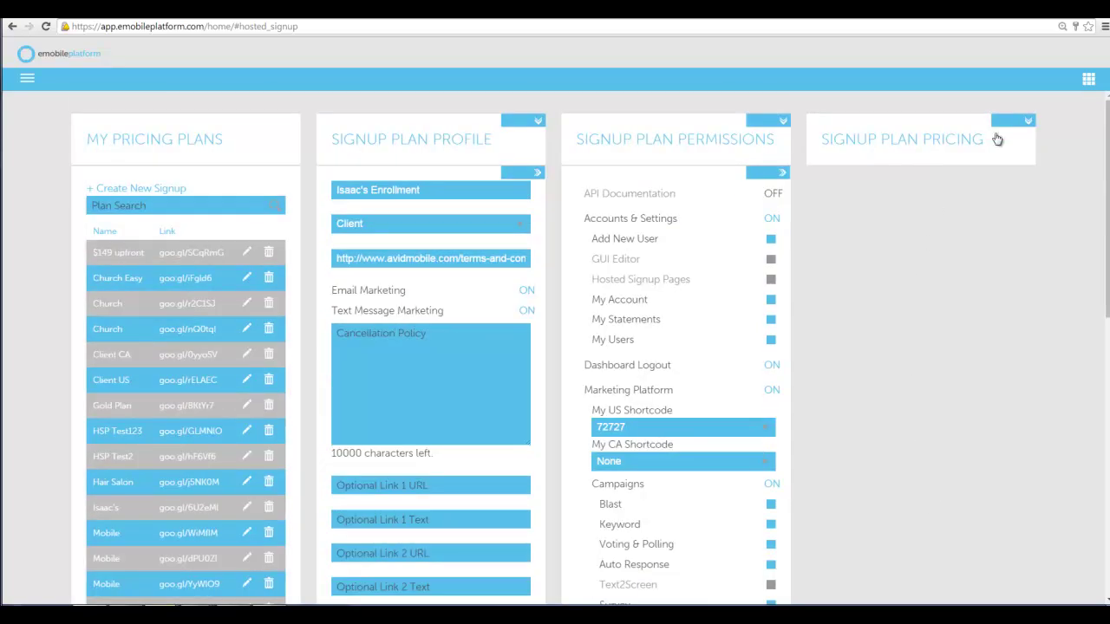
Enter .02 as the additional US MT cost in the plan pricing and save it.
click(1004, 127)
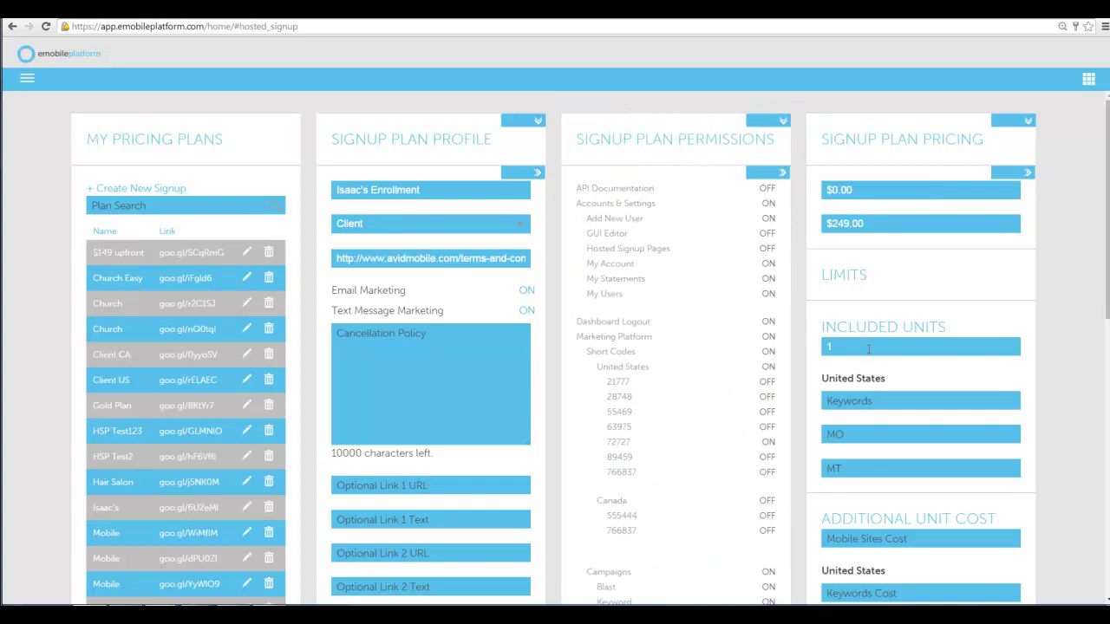
scroll(868, 349, down, 1)
click(875, 271)
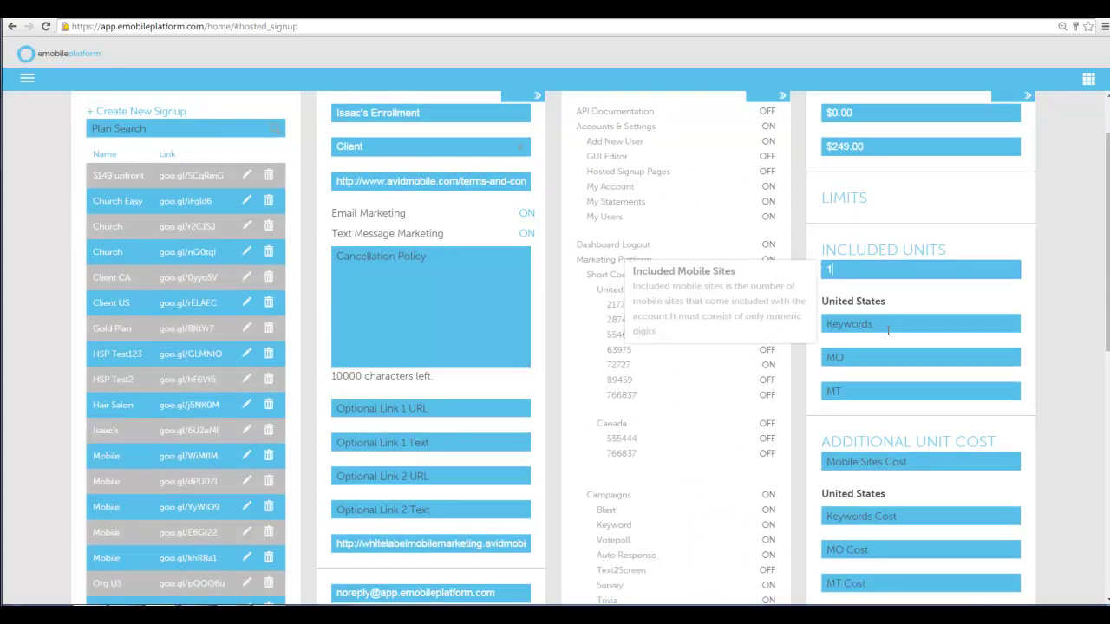
click(865, 397)
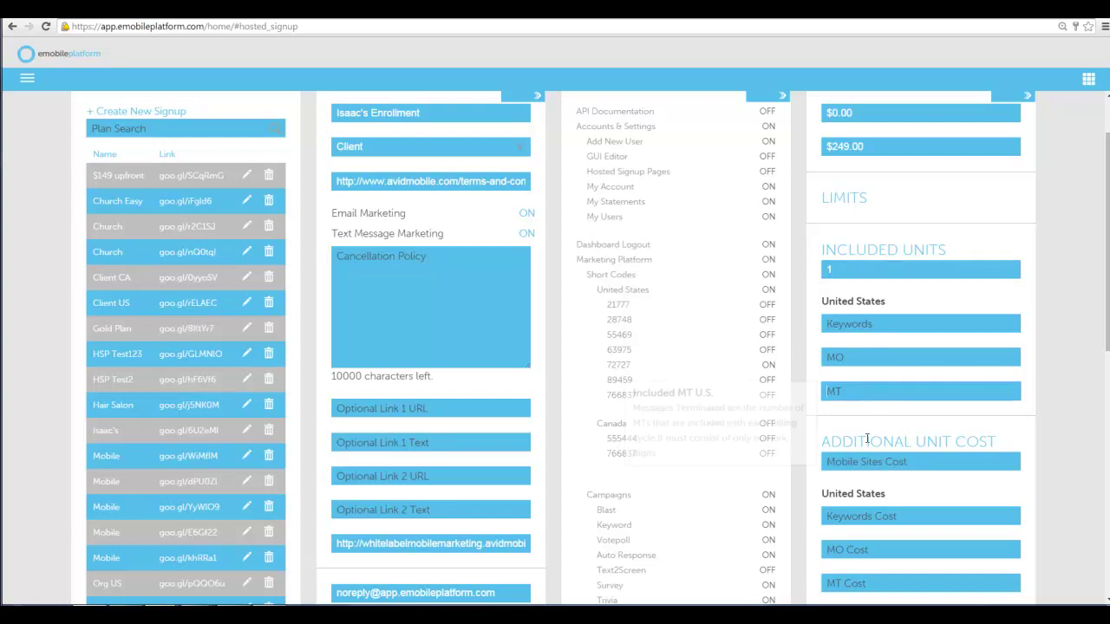
scroll(867, 420, down, 2)
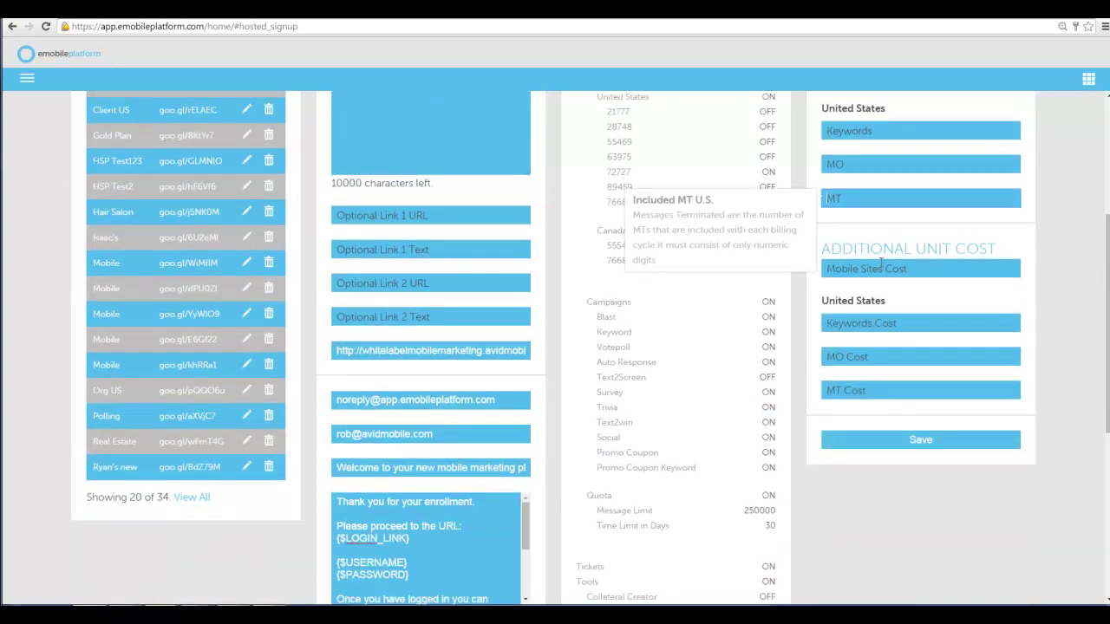
click(864, 388)
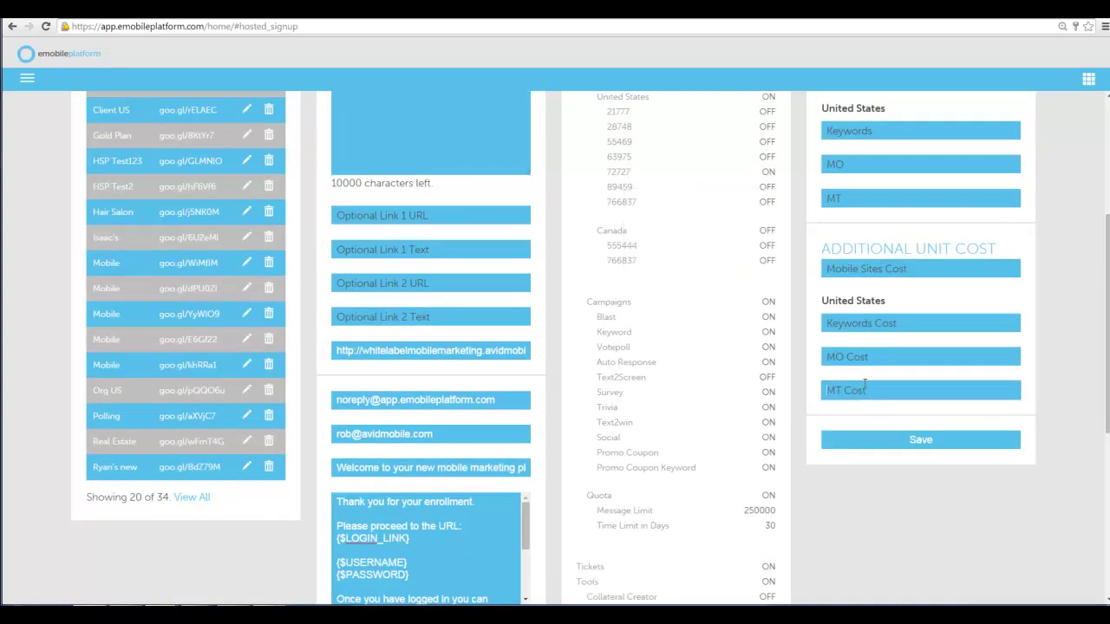
click(886, 440)
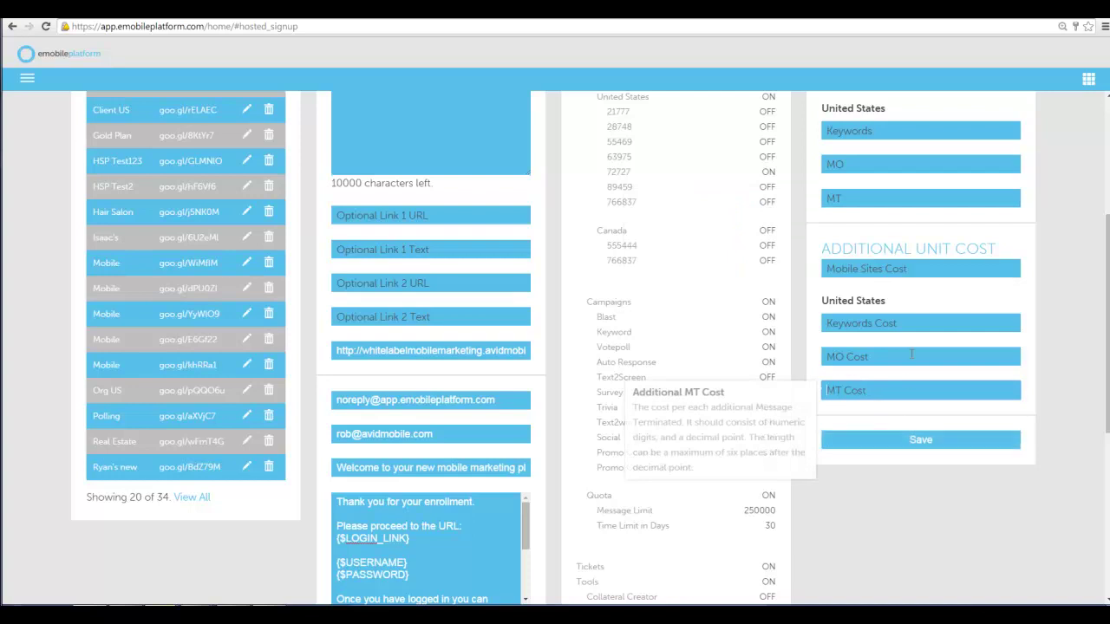
text(.02)
click(938, 434)
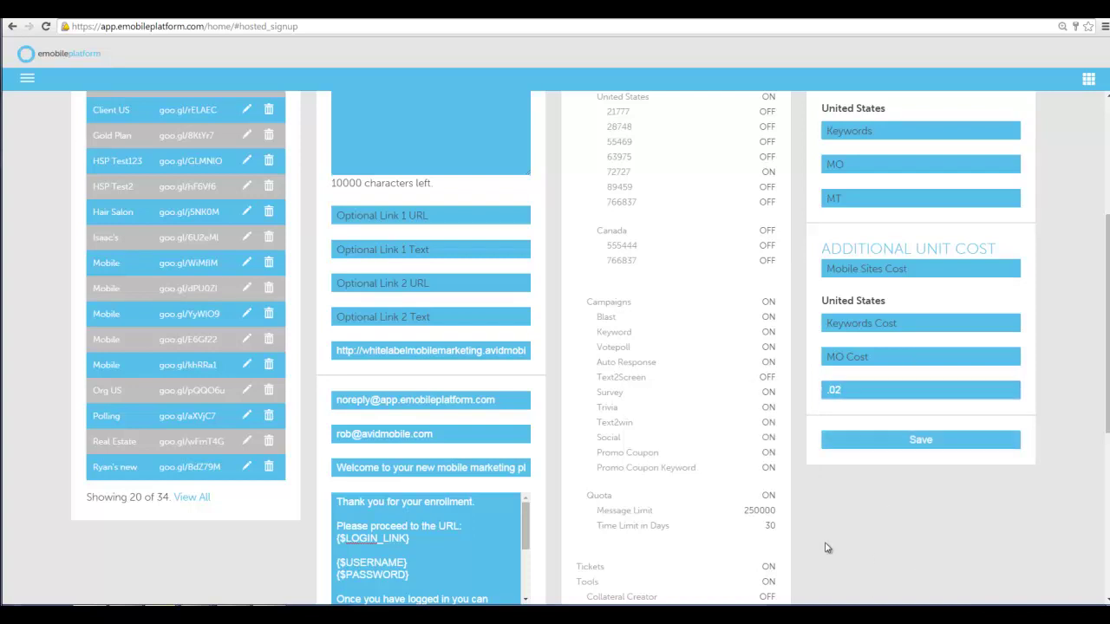
scroll(826, 548, up, 3)
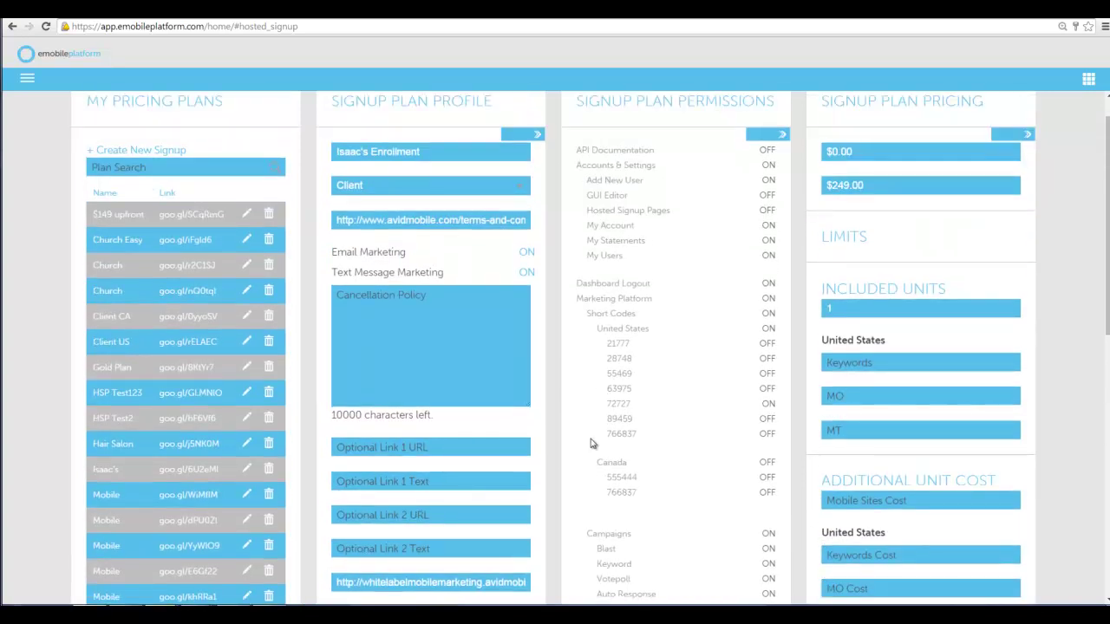
Copy the Church Easy plan's goo.gl signup link and load it in a new browser tab.
click(182, 246)
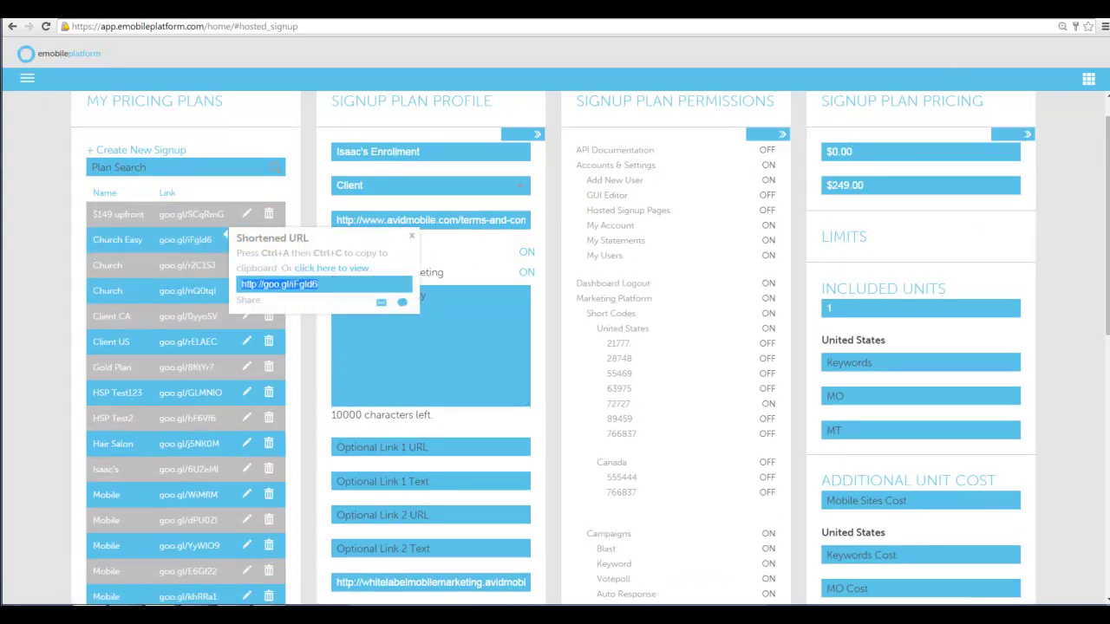
key(ctrl+c)
key(ctrl+t)
key(ctrl+v)
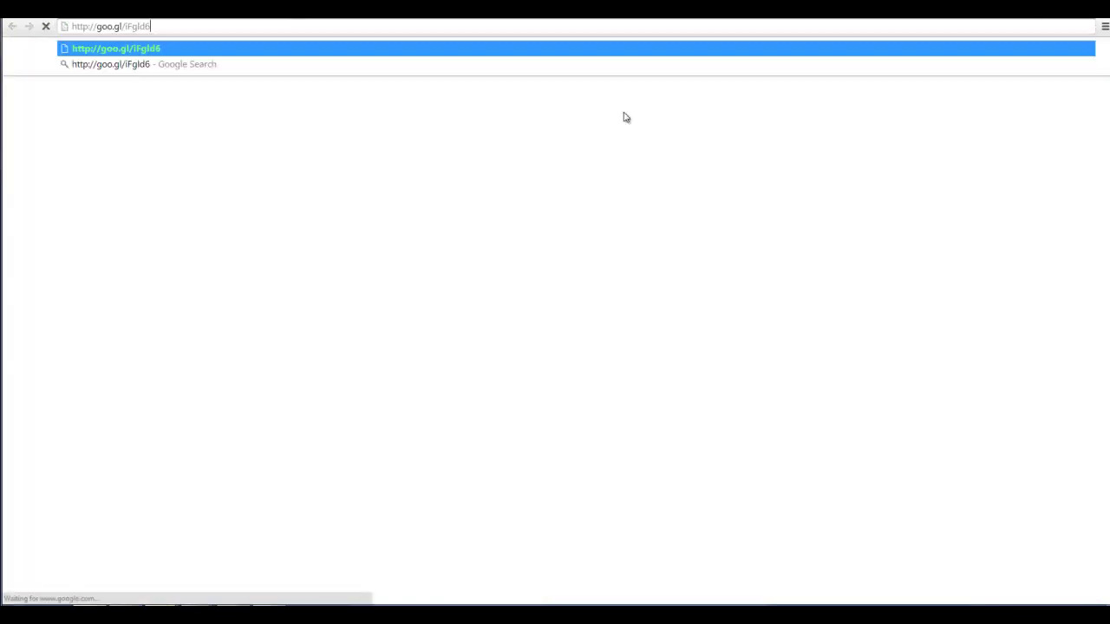
key(Return)
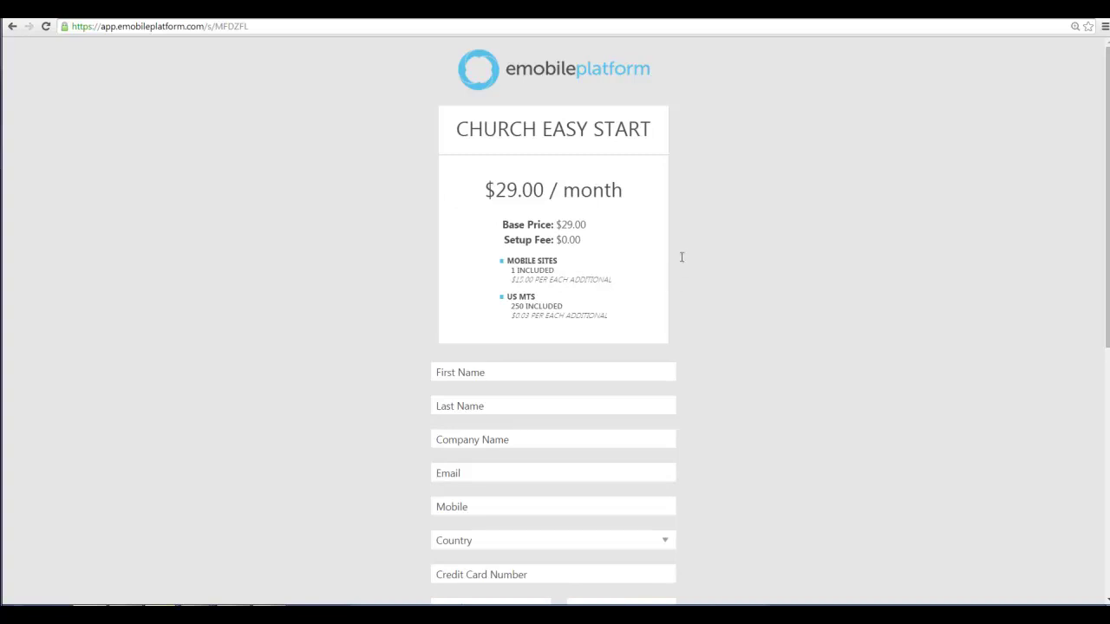
Scroll through the Church Easy Start payment form, submit Signup, and return to the dashboard tab.
scroll(737, 339, down, 1)
scroll(526, 263, down, 3)
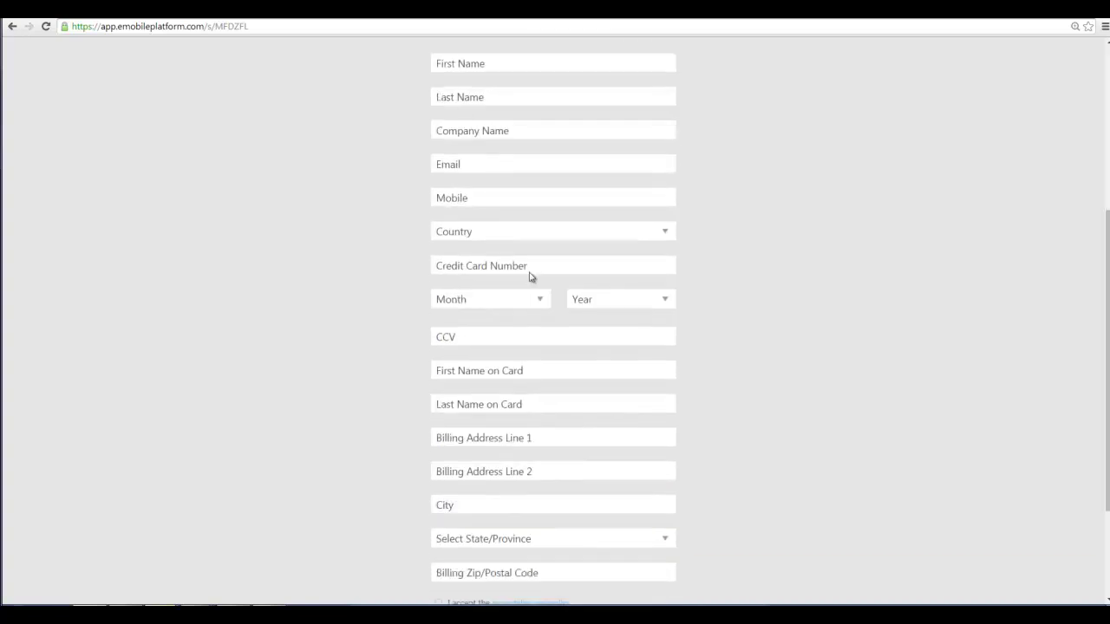
scroll(541, 451, down, 1)
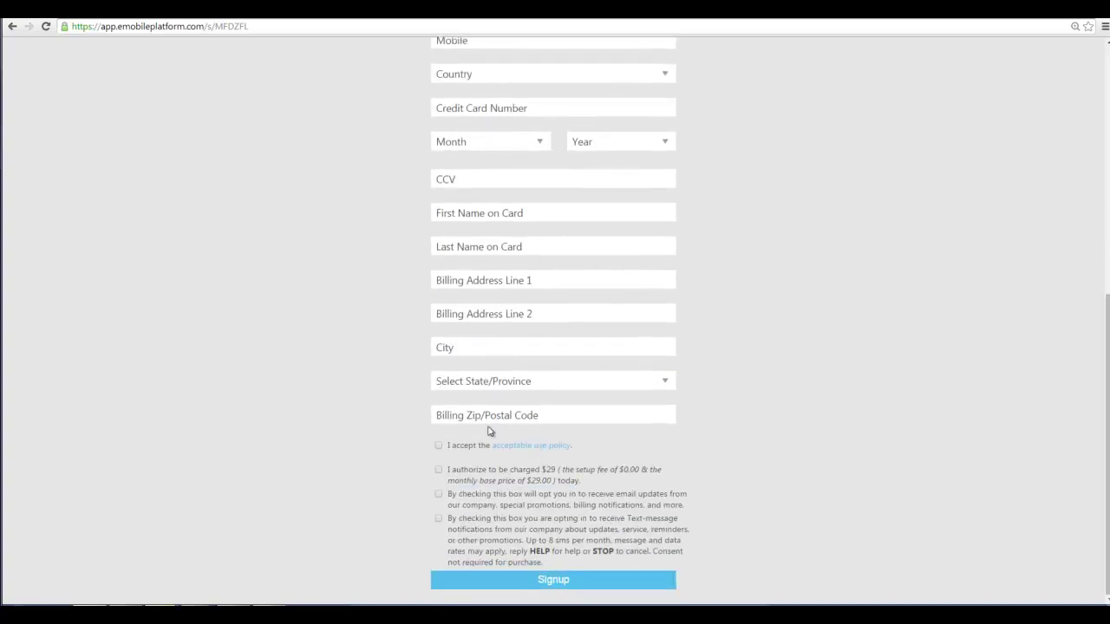
click(543, 582)
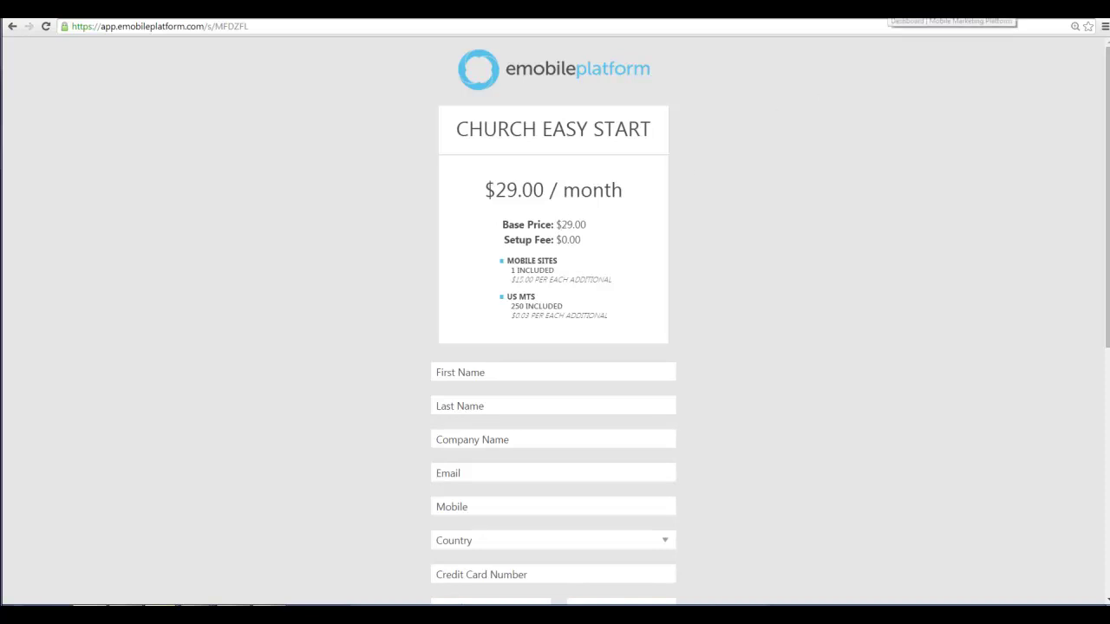
click(951, 11)
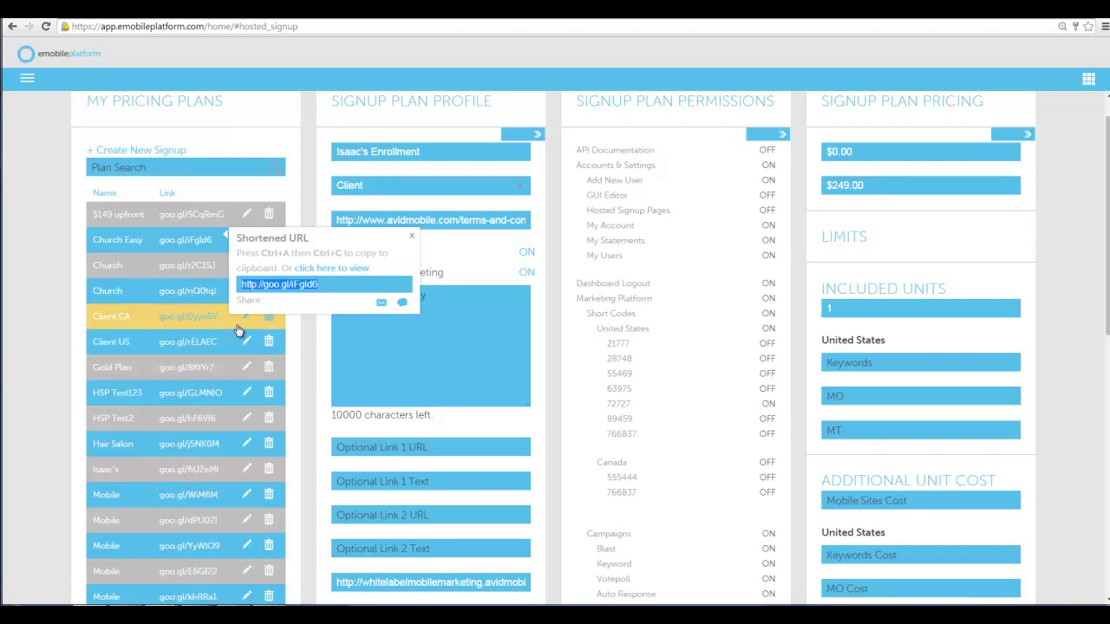
scroll(390, 277, up, 1)
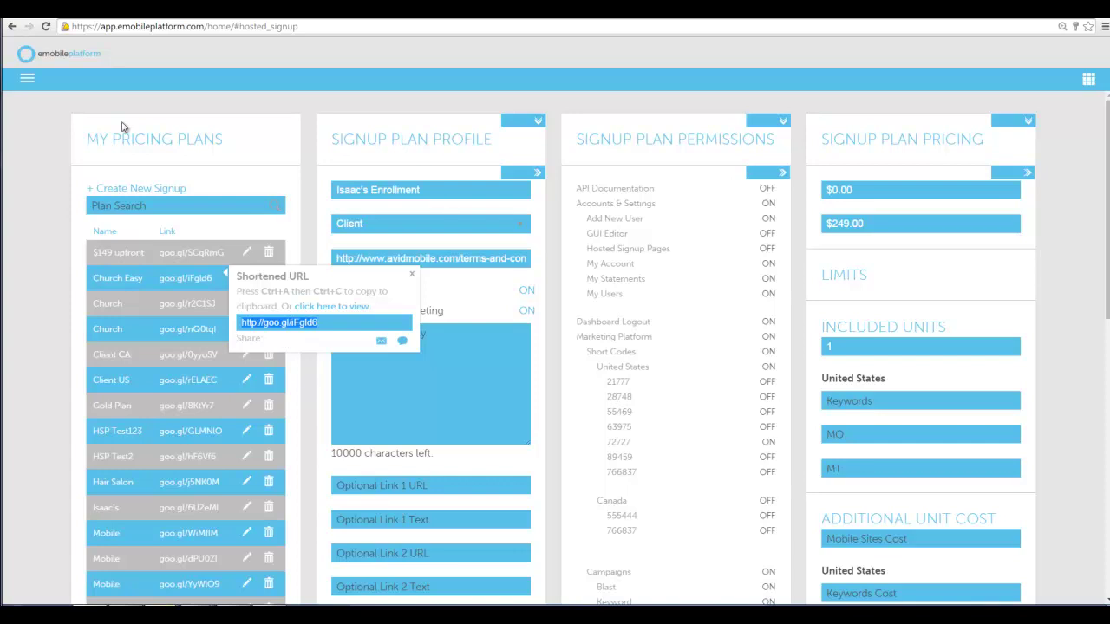
click(41, 118)
Visit Accounts & Settings > My Account, then go to Tools > Mobile Websites.
click(27, 79)
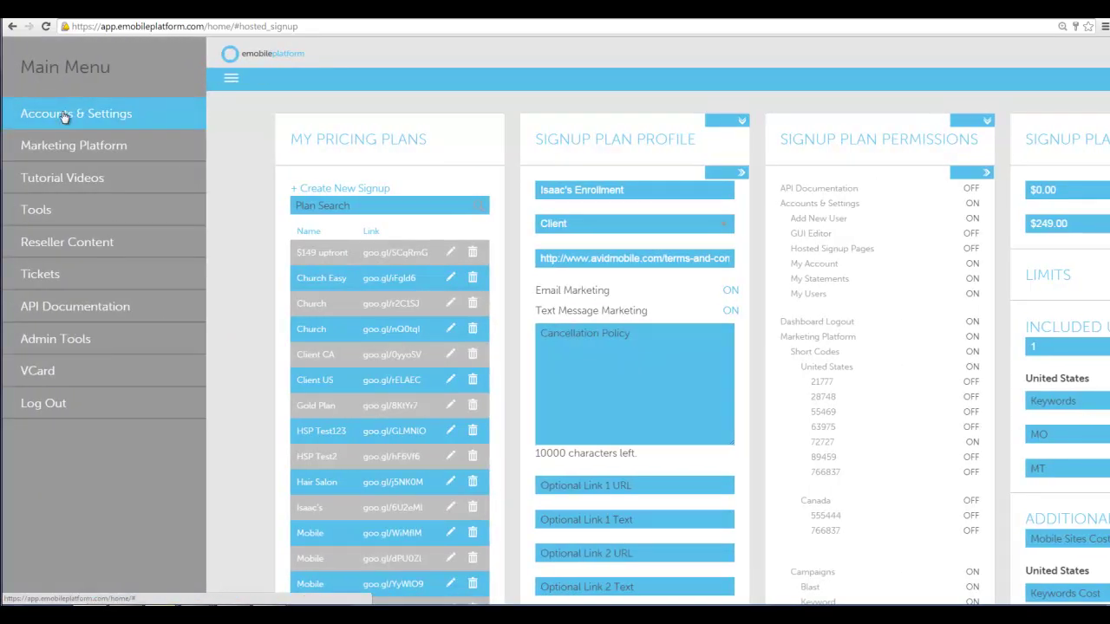
click(64, 116)
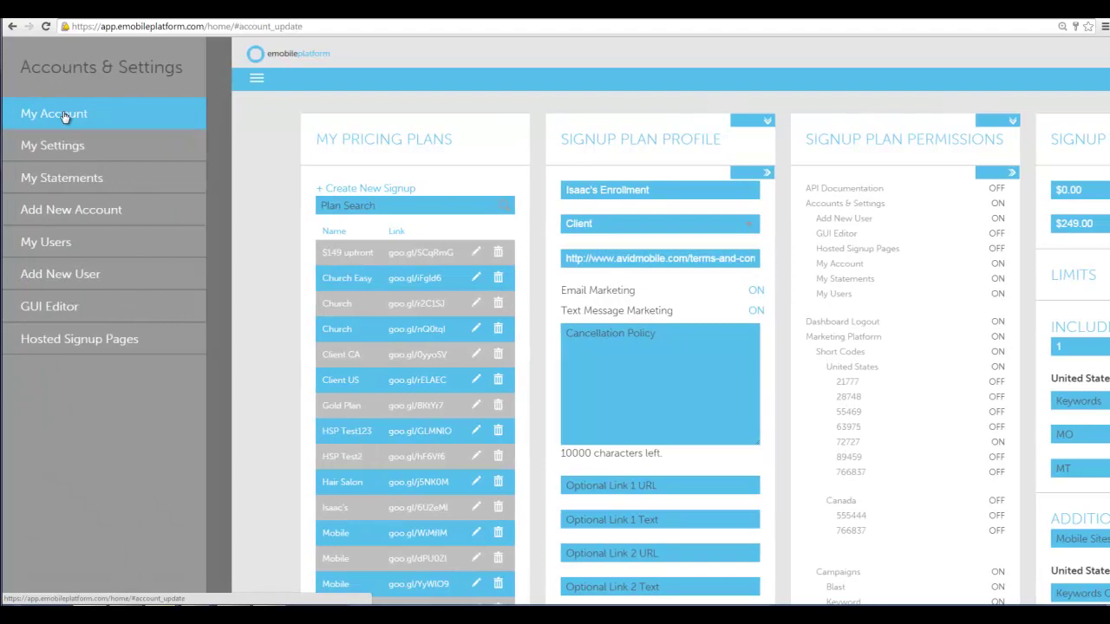
click(64, 117)
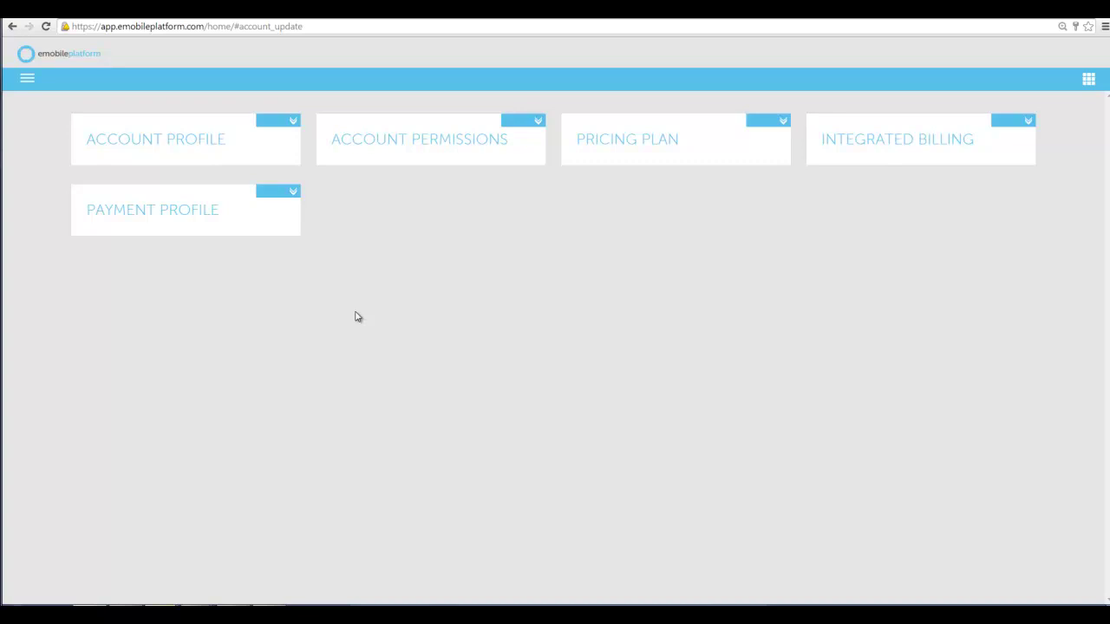
click(31, 80)
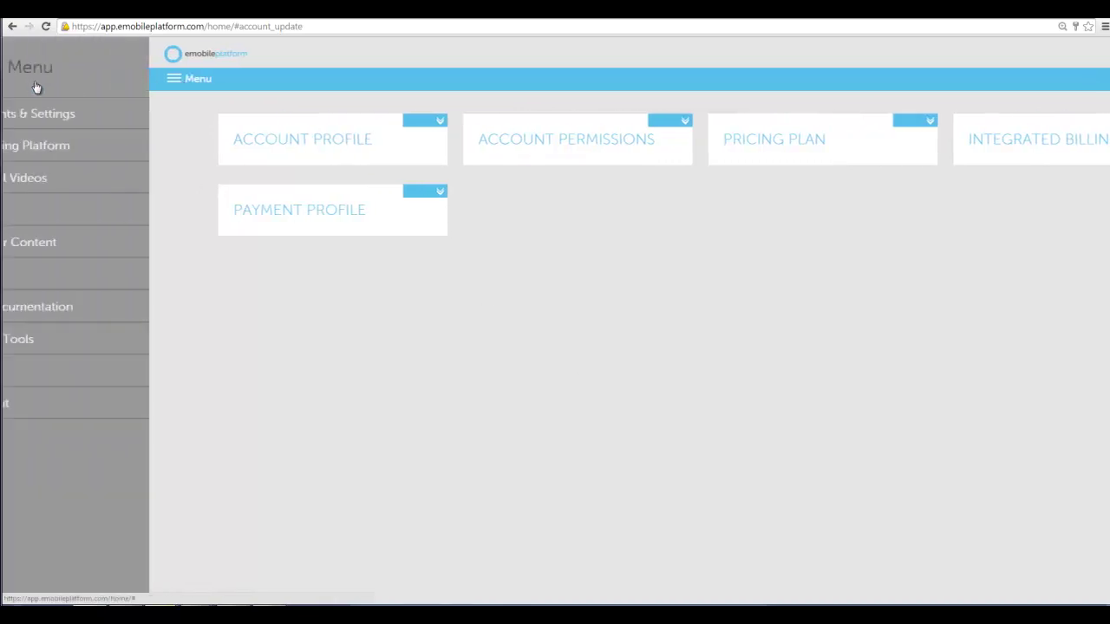
click(58, 213)
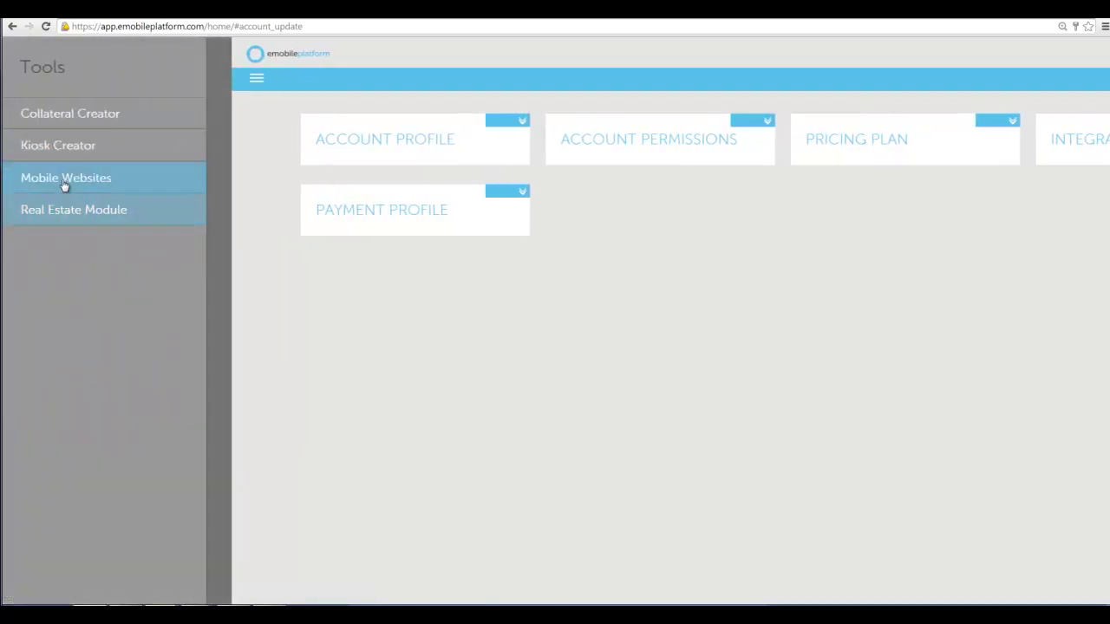
click(65, 180)
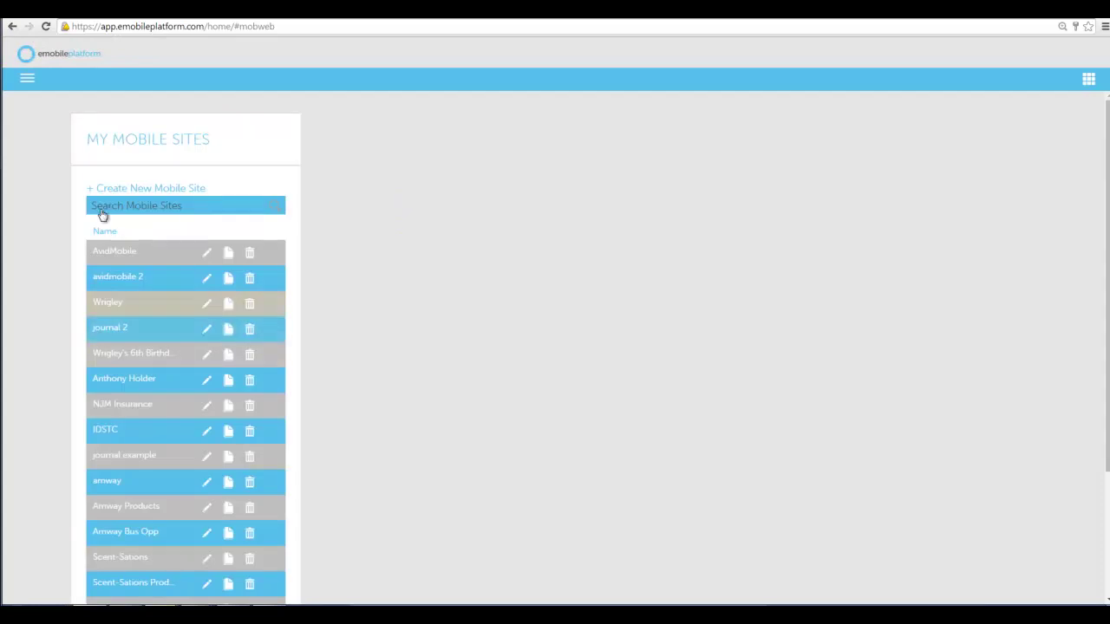
click(126, 205)
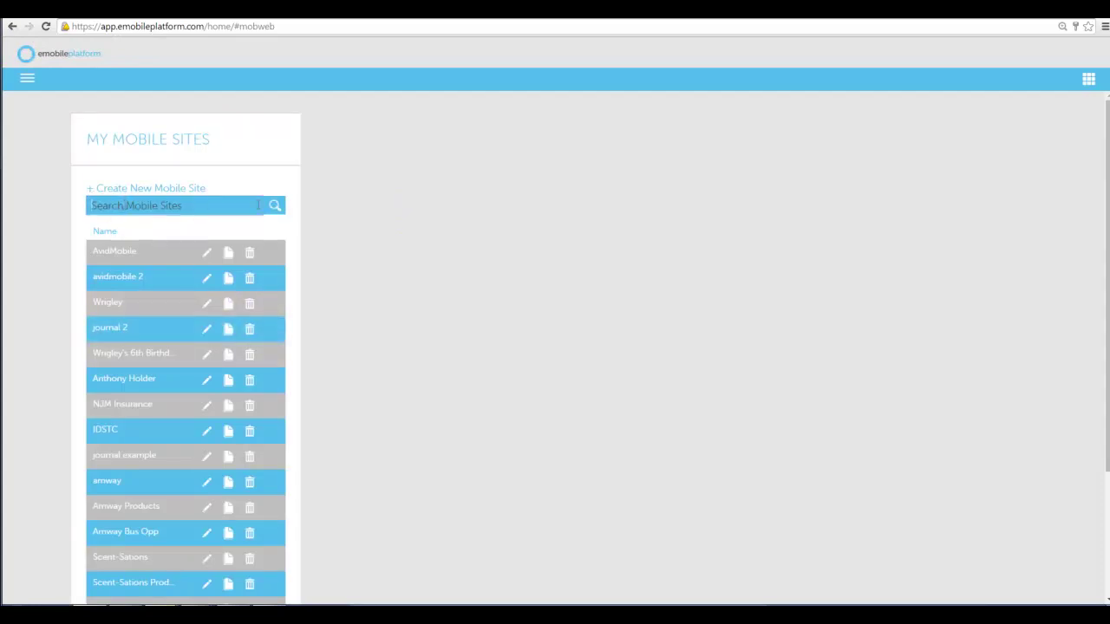
click(274, 206)
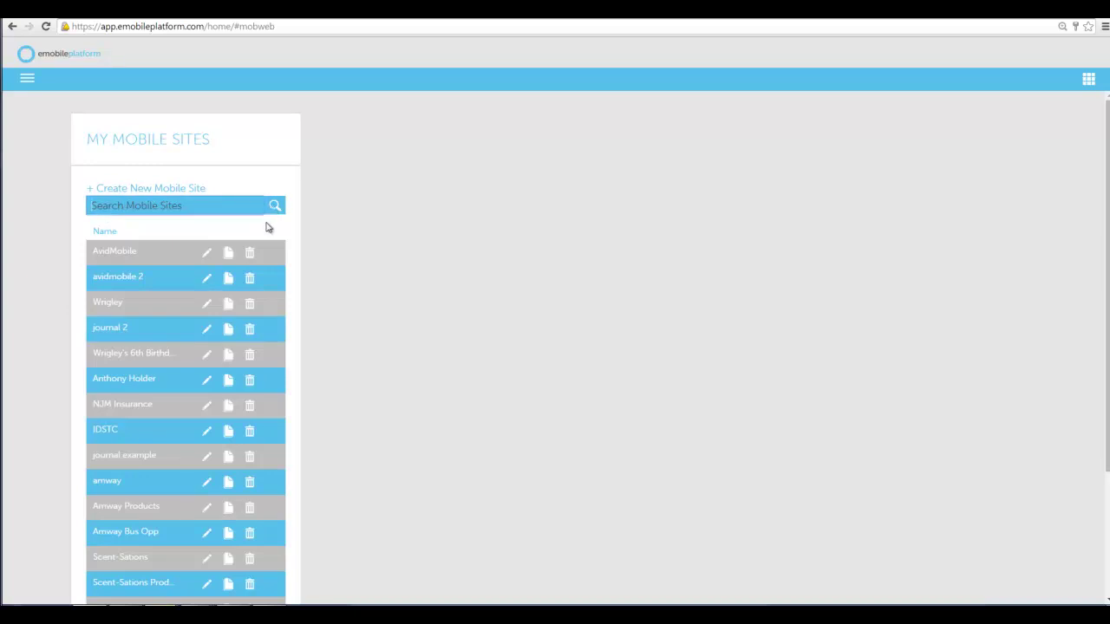